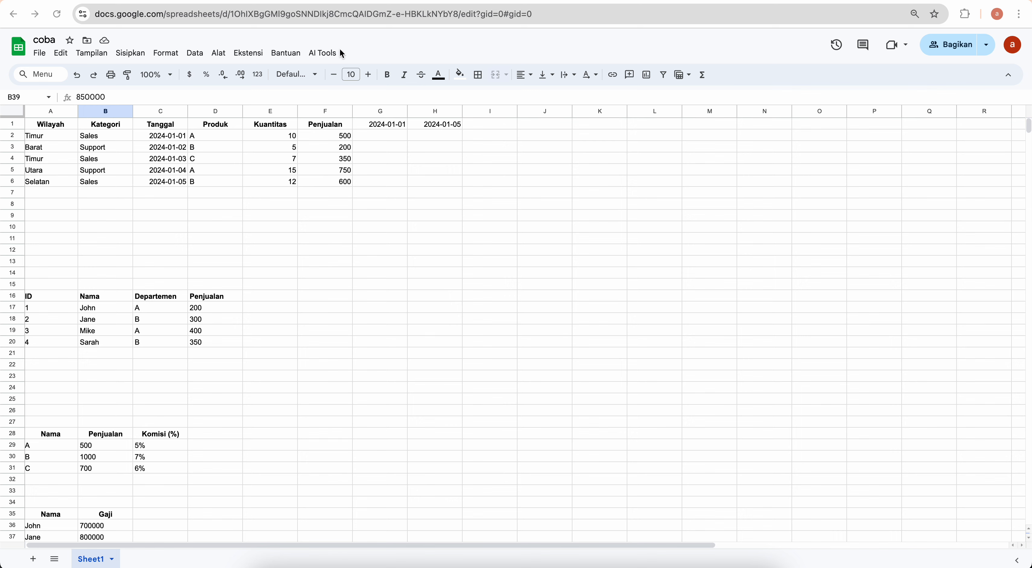
Cancel a first Generate Formula attempt and select cell F7 under Penjualan
{"action": "left_click", "coordinate": [322, 56]}
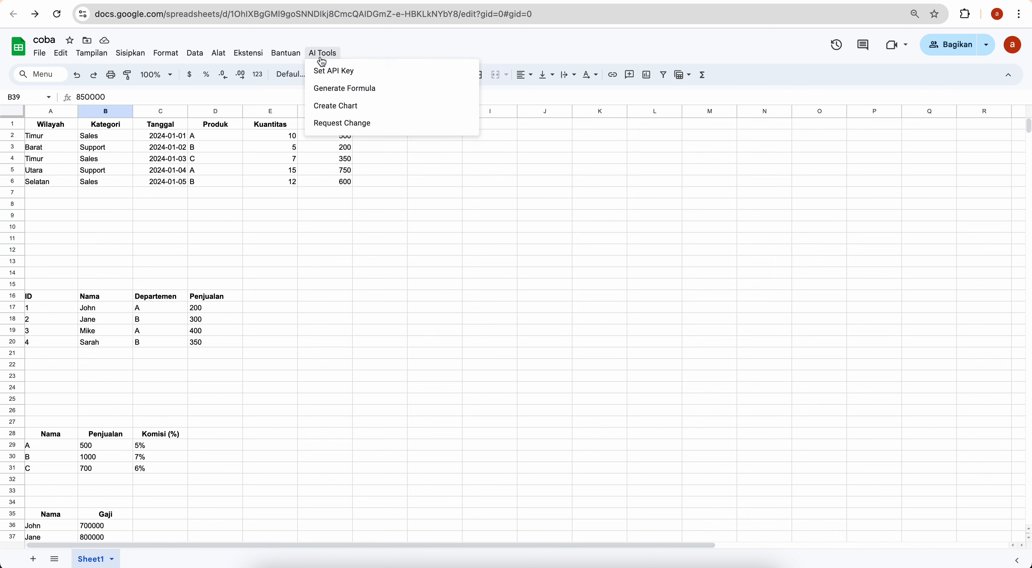
{"action": "left_click", "coordinate": [335, 89]}
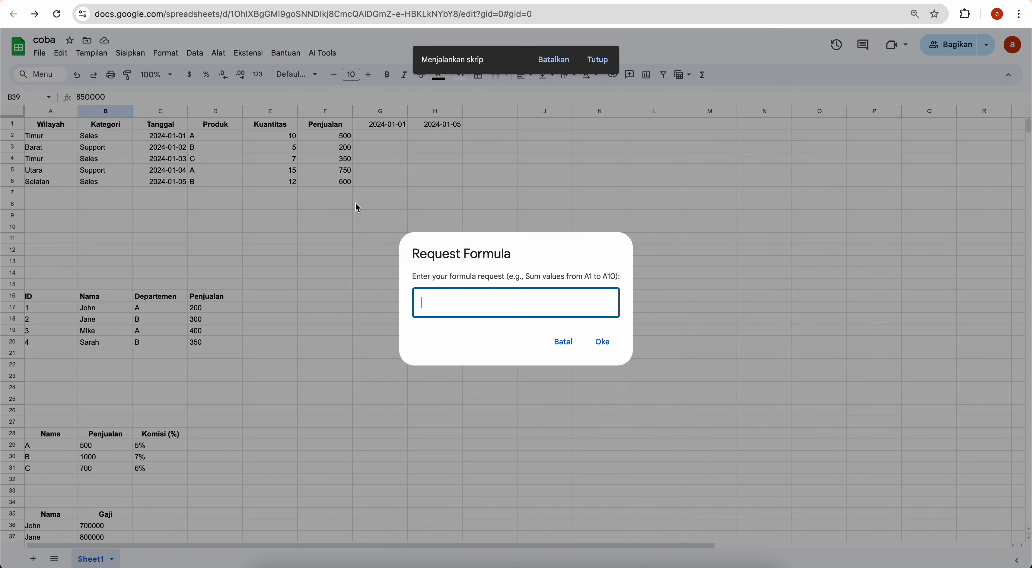
{"action": "left_click", "coordinate": [562, 341]}
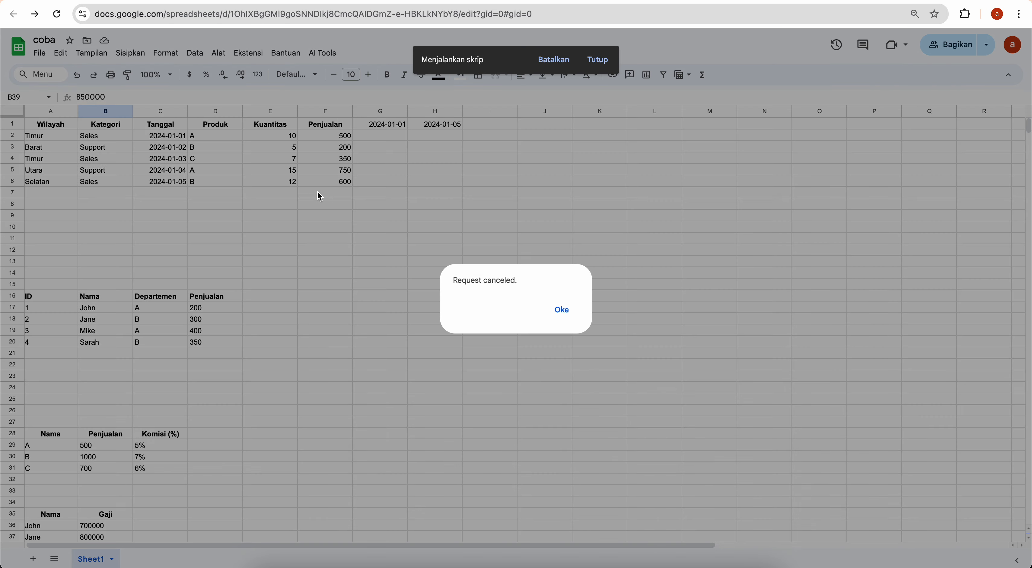
{"action": "left_click", "coordinate": [561, 311]}
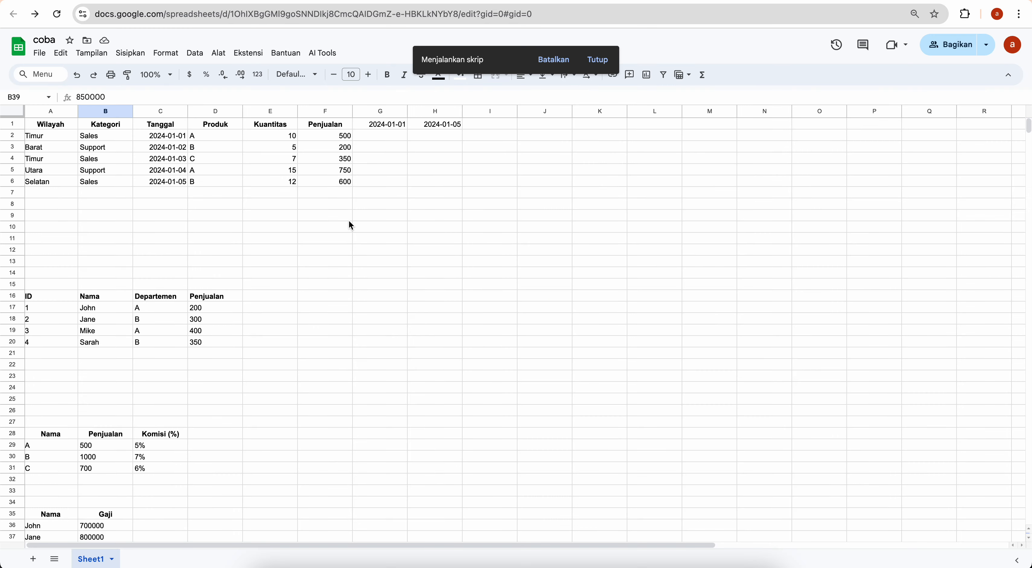
{"action": "left_click", "coordinate": [327, 191]}
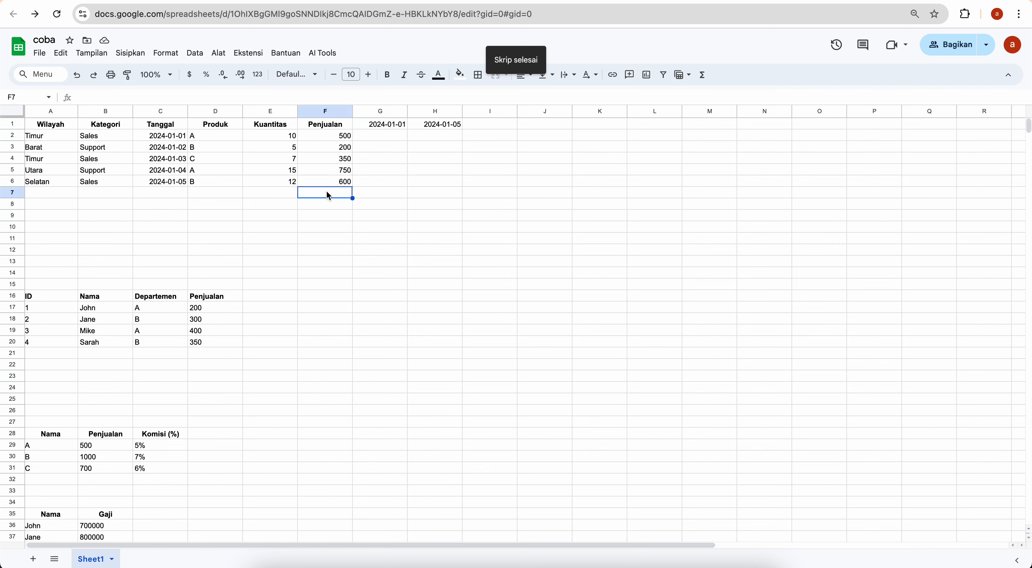
Submit the Generate Formula request 'jumlahin cell f2:f5' to the AI add-on
{"action": "left_click", "coordinate": [322, 56]}
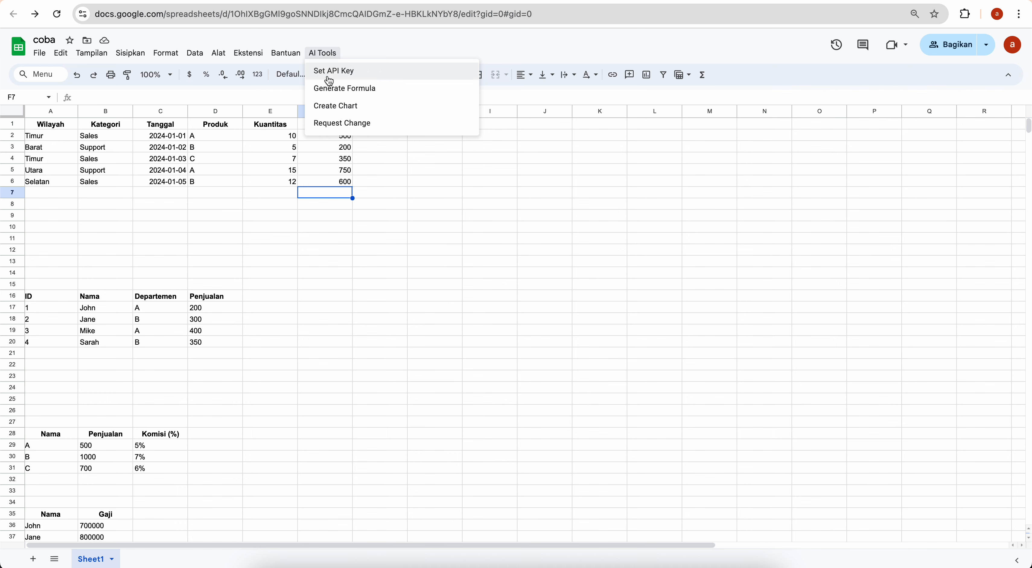
{"action": "left_click", "coordinate": [331, 97]}
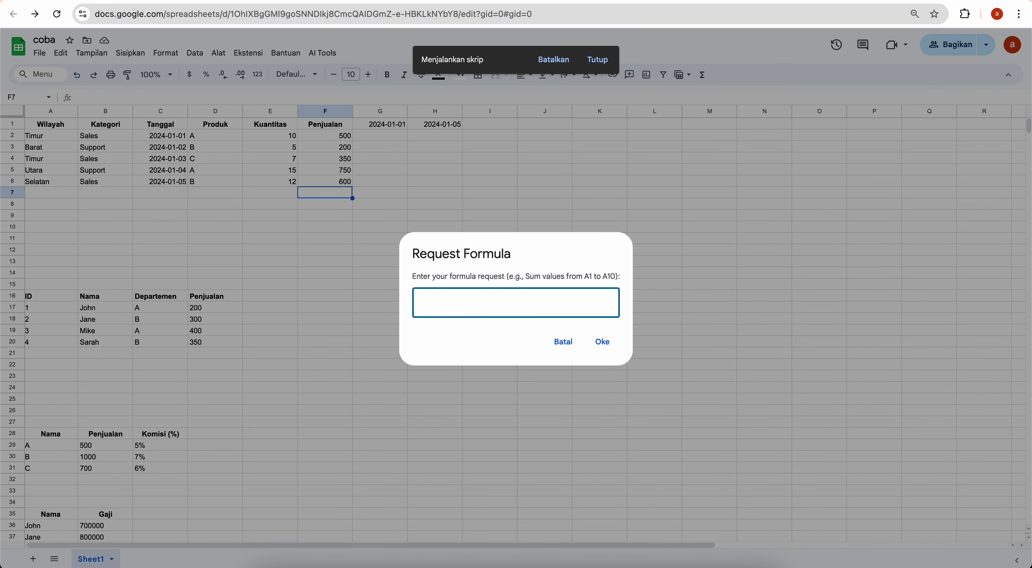
{"action": "type", "text": "jumlahin cell f2:f5"}
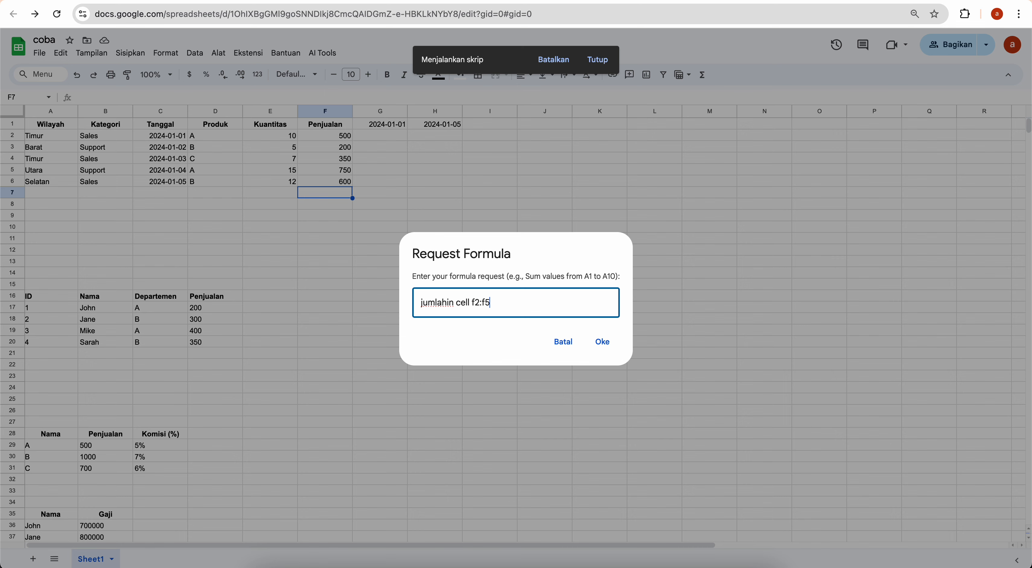
{"action": "left_click", "coordinate": [602, 343]}
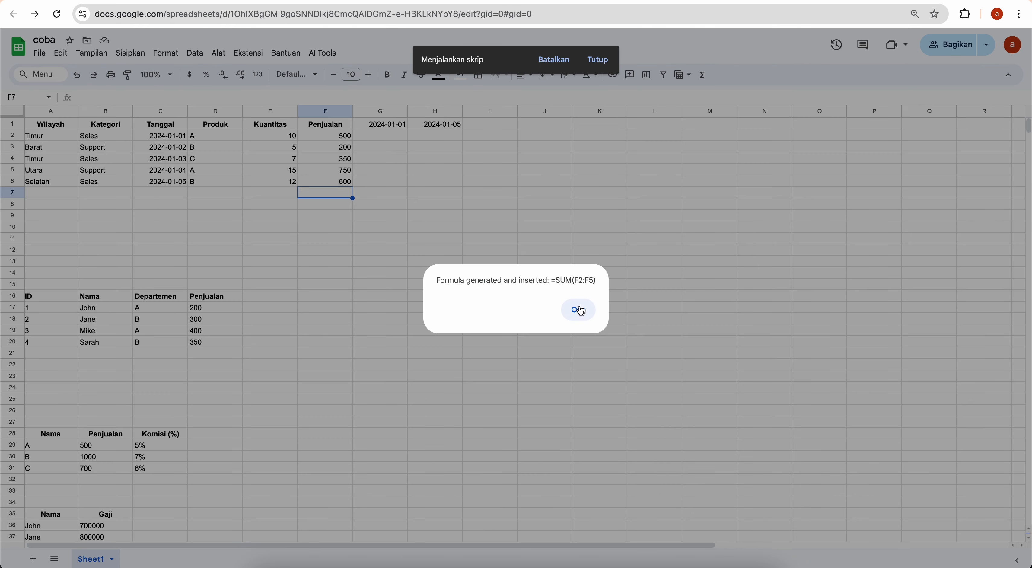
Accept the inserted =SUM(F2:F5) in F7, which shows a total of 1800
{"action": "left_click", "coordinate": [580, 310]}
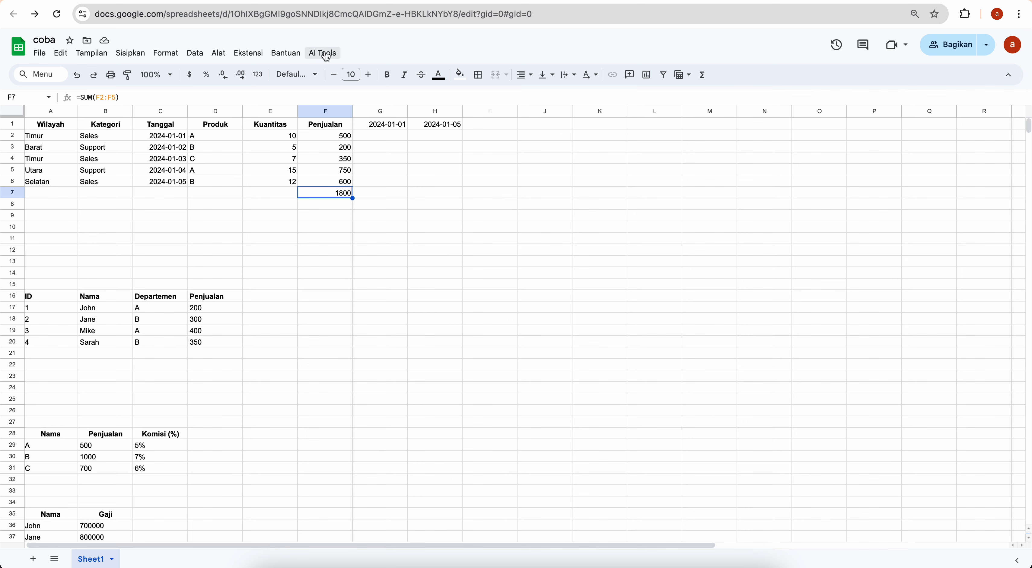
{"action": "left_click", "coordinate": [325, 228]}
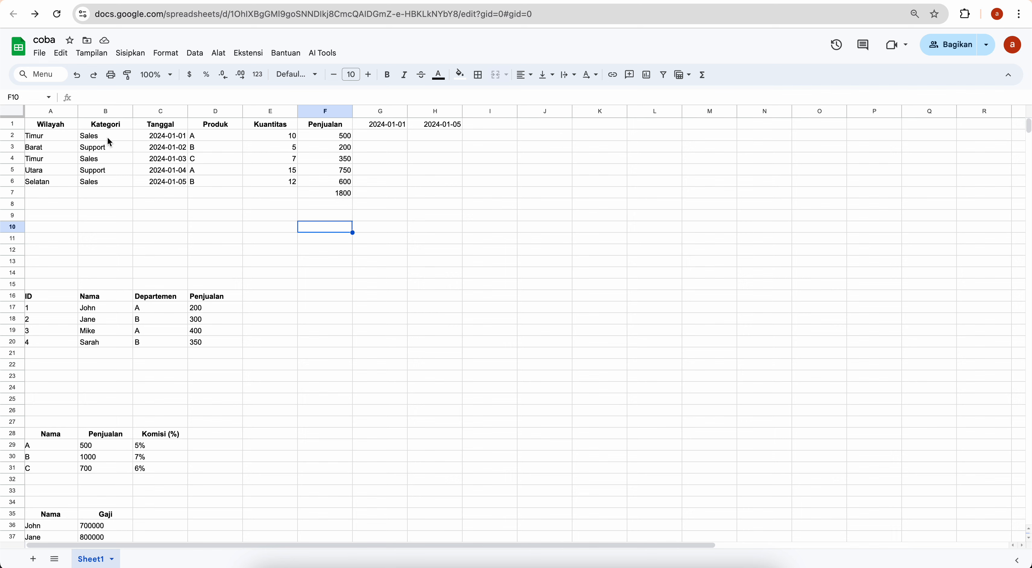
{"action": "left_click", "coordinate": [97, 141]}
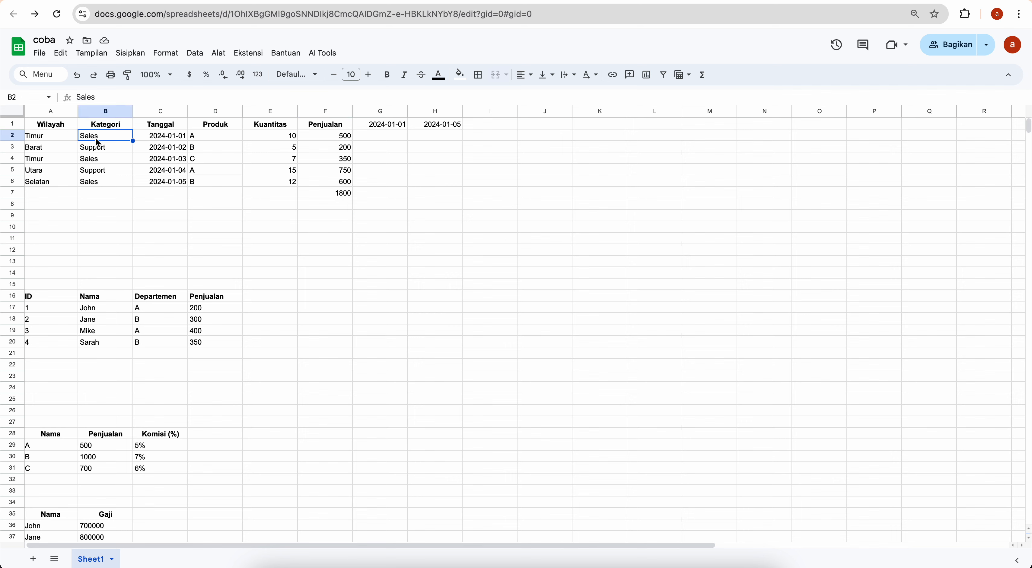
{"action": "left_click", "coordinate": [60, 141]}
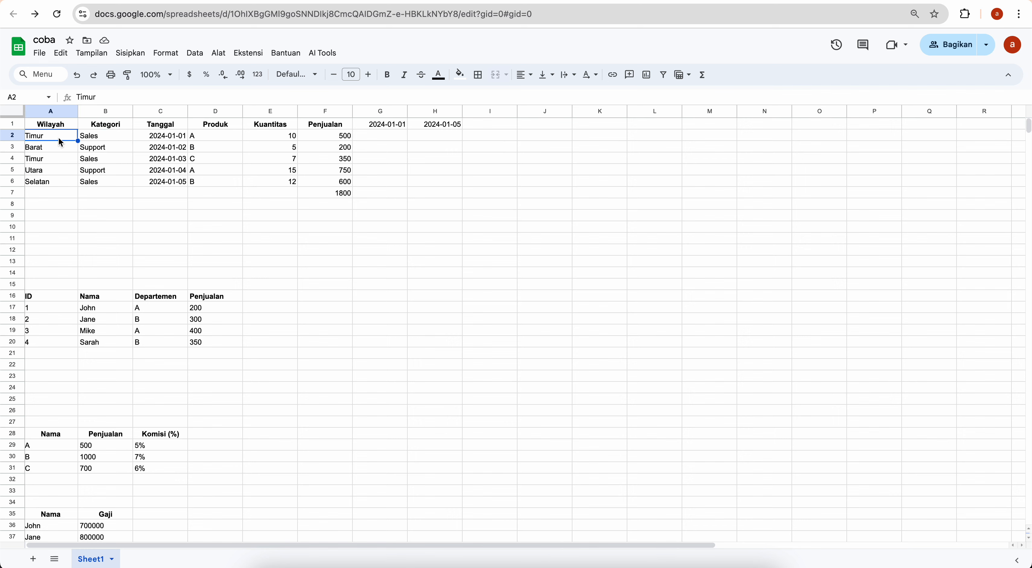
{"action": "left_click", "coordinate": [389, 128]}
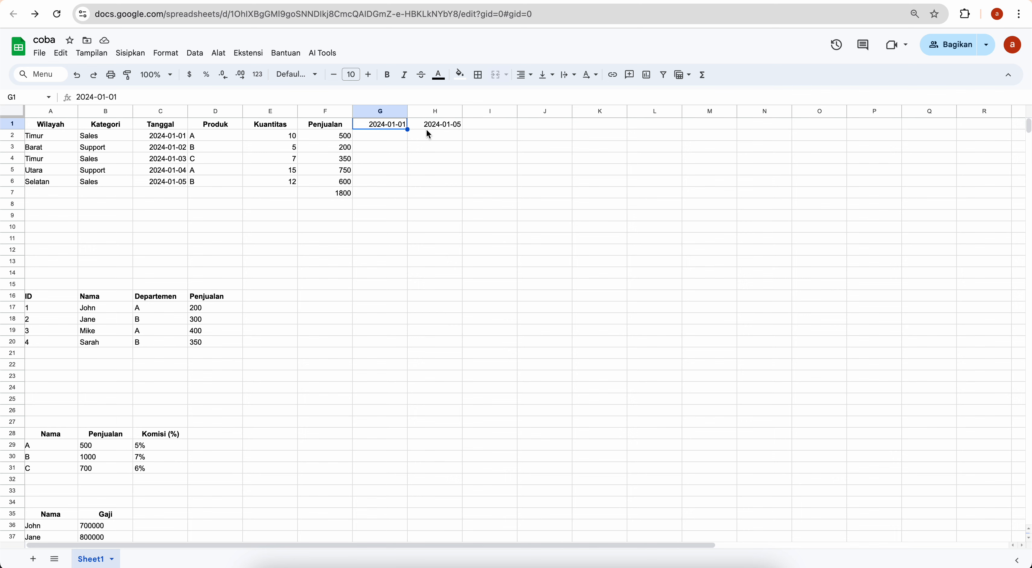
{"action": "left_click", "coordinate": [257, 218]}
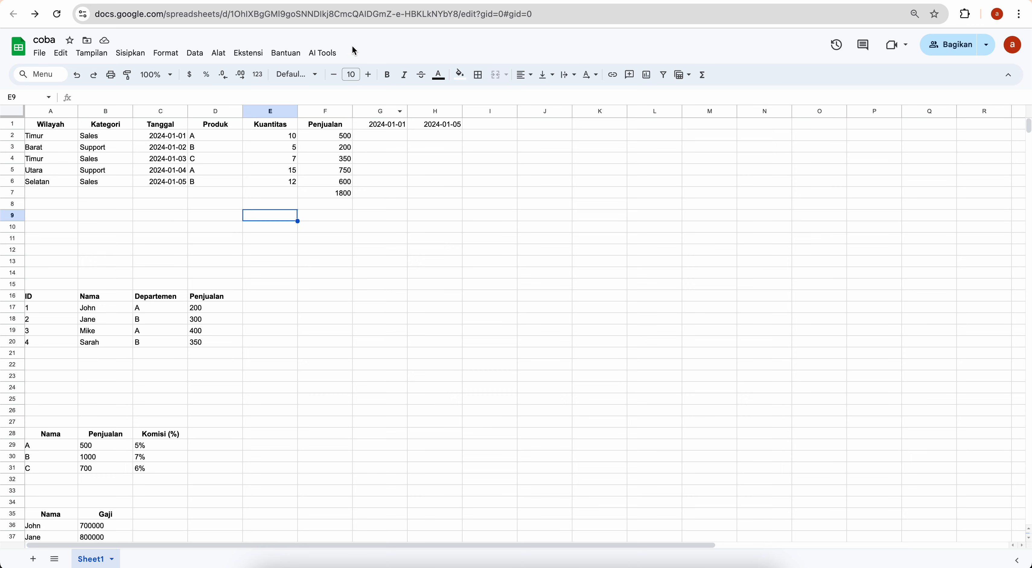
Request a formula summing penjualan (f2:f5) by kategori (b2:b6) Sales and Wilayah (a2:a6)
{"action": "left_click", "coordinate": [322, 53]}
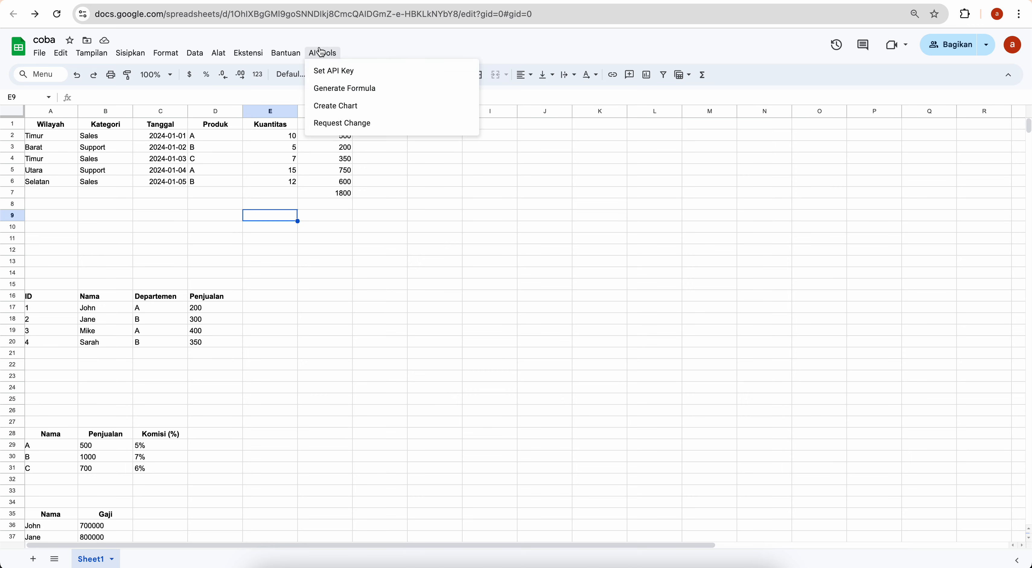
{"action": "left_click", "coordinate": [341, 98]}
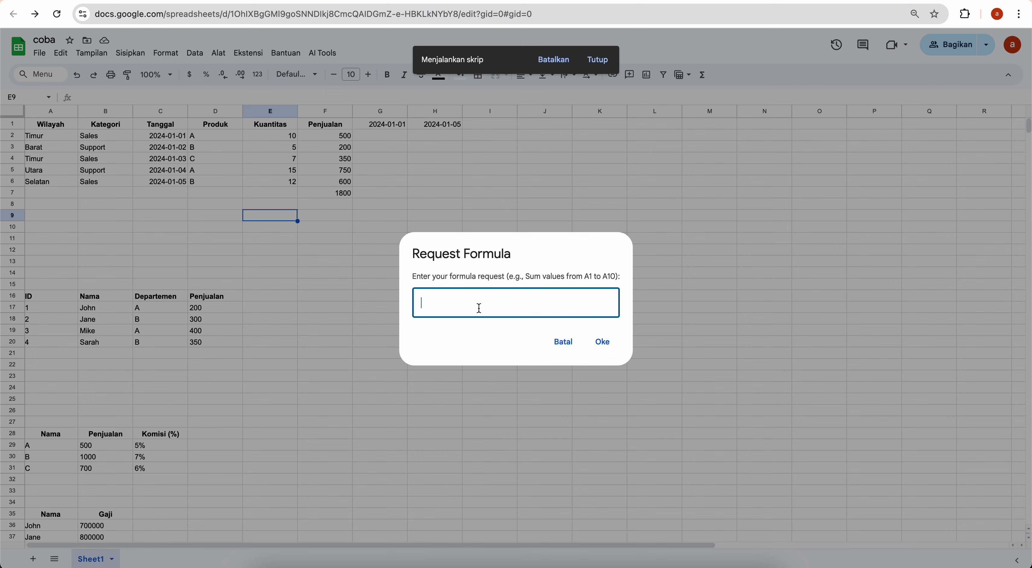
{"action": "type", "text": "jumlahkan penjualan ()"}
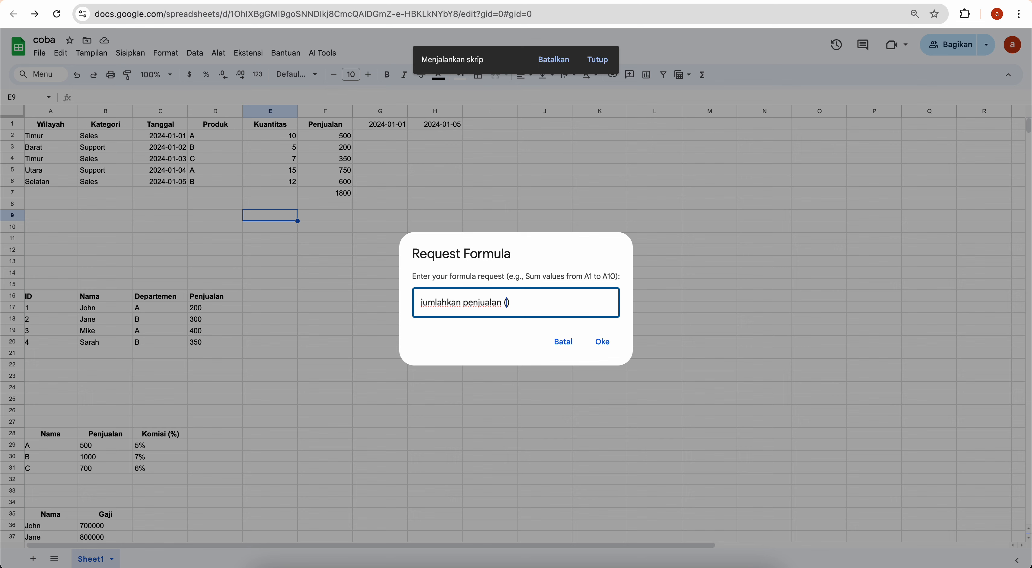
{"action": "type", "text": "f2:f5"}
{"action": "type", "text": "yang mempunyai k"}
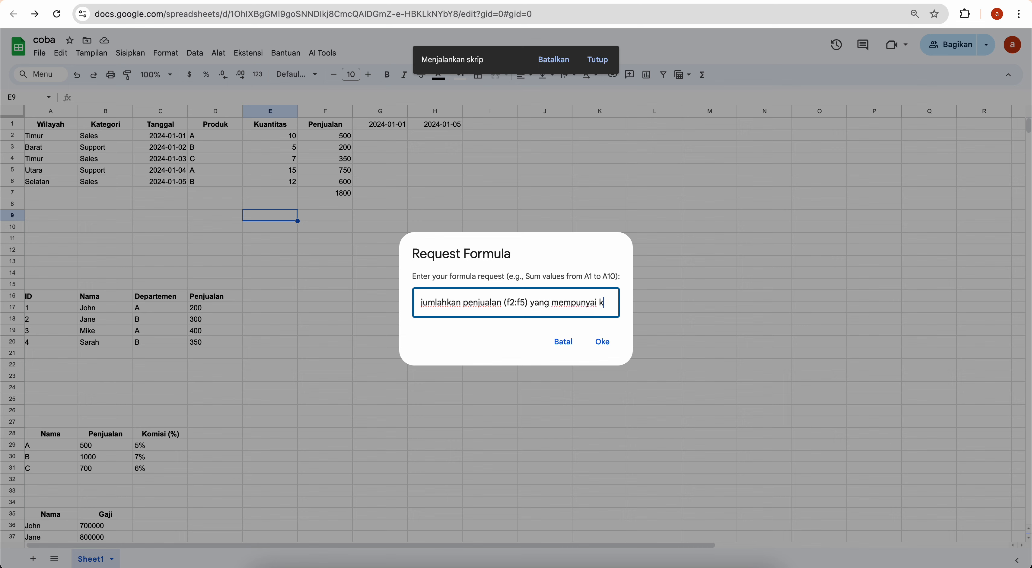
{"action": "type", "text": "ategori"}
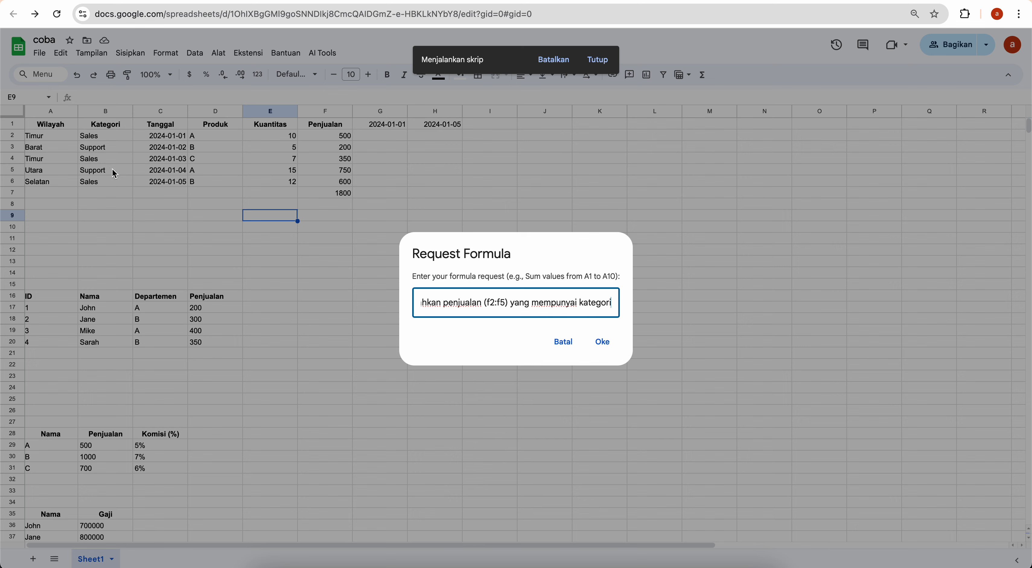
{"action": "type", "text": "()"}
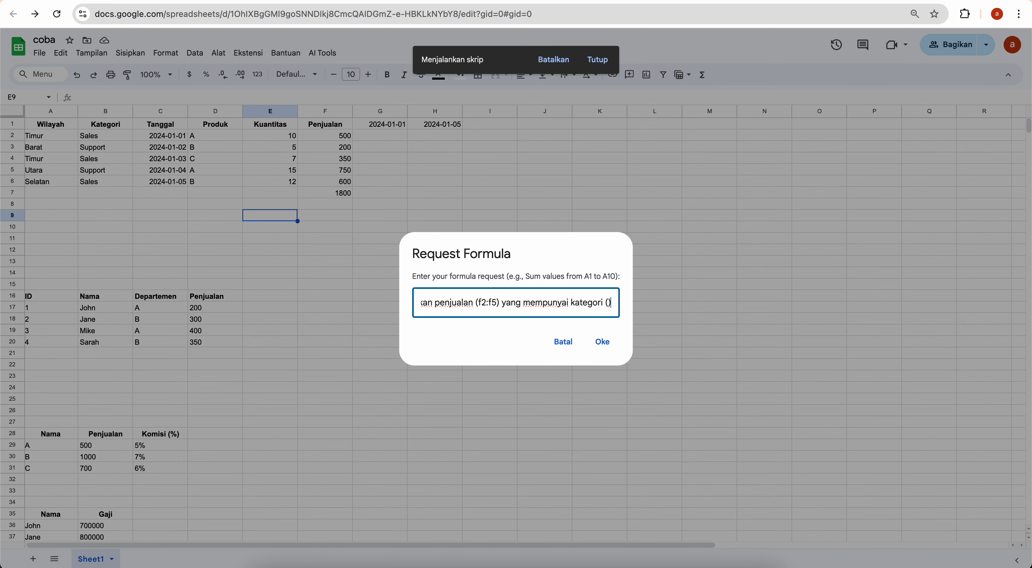
{"action": "type", "text": "b2"}
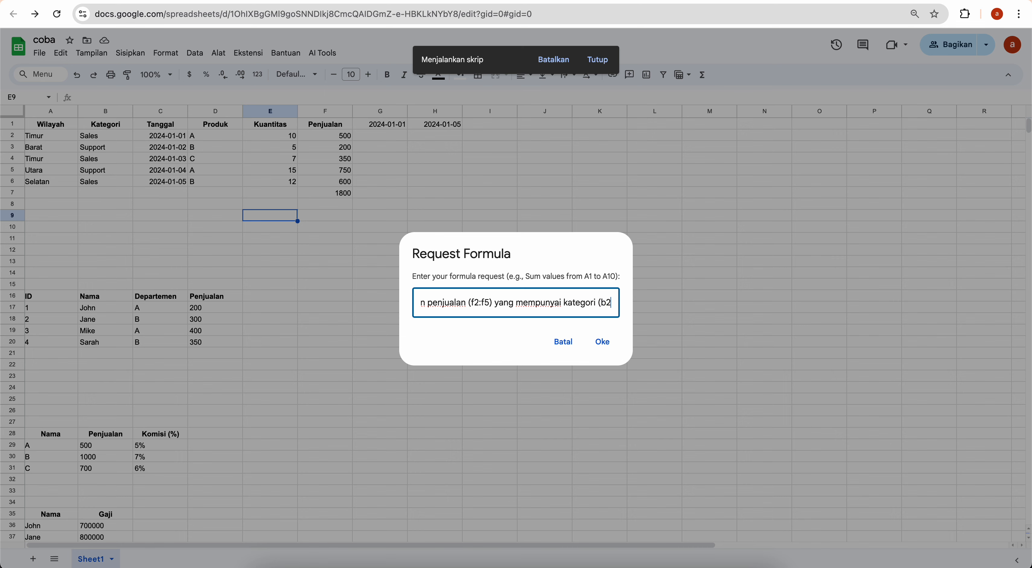
{"action": "type", "text": ":b6"}
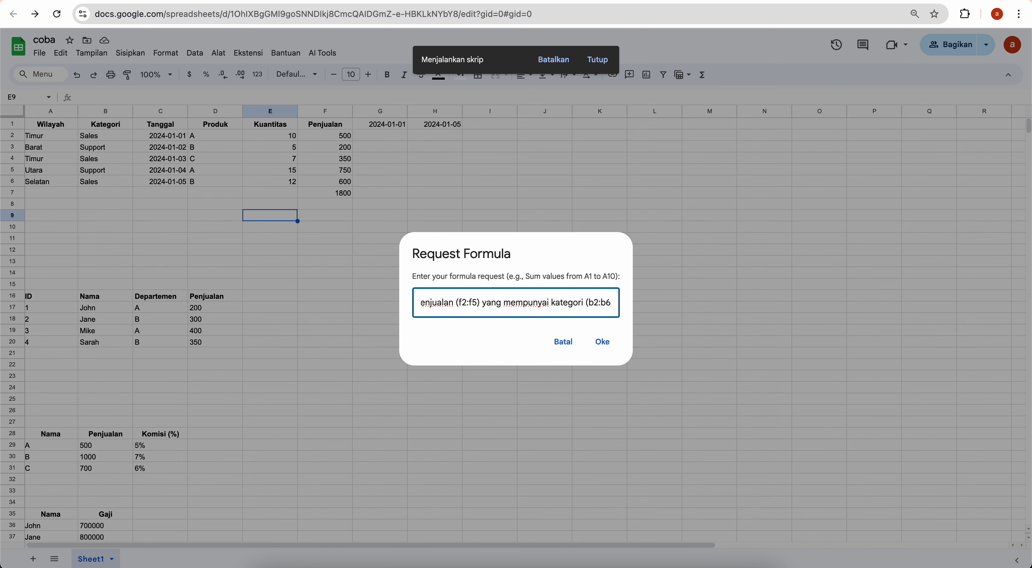
{"action": "key", "text": "Right"}
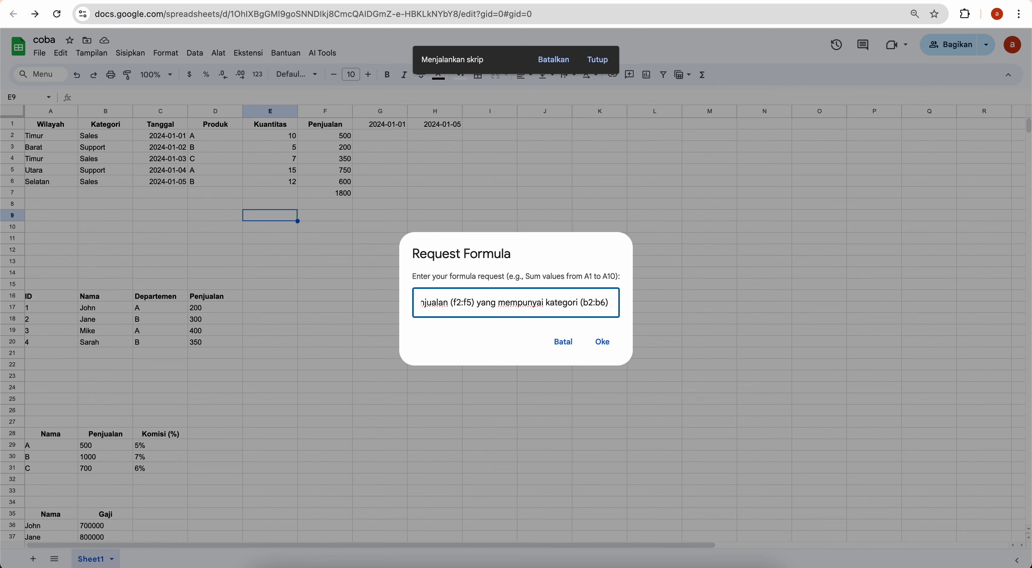
{"action": "type", "text": "Sales "}
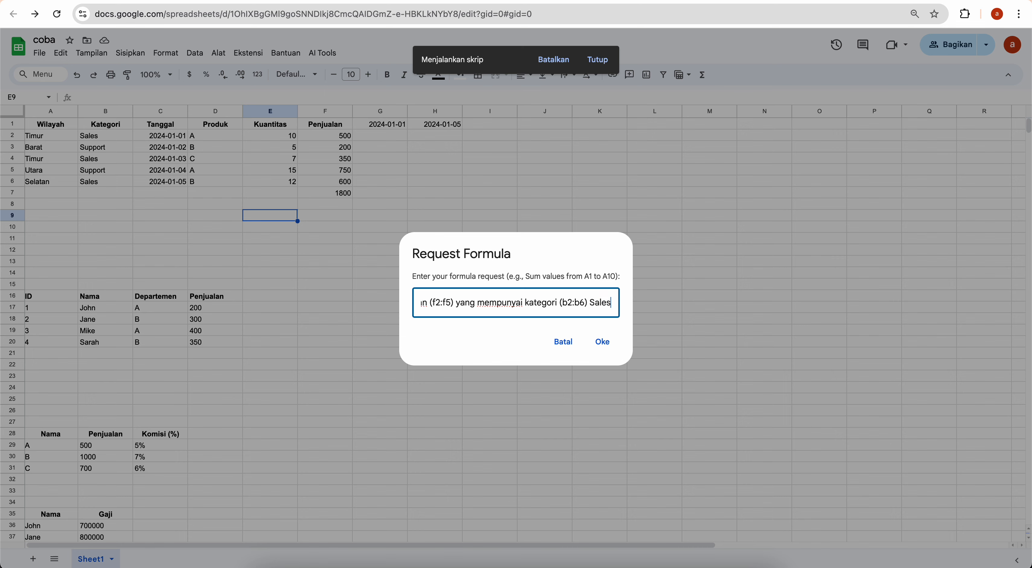
{"action": "type", "text": "dan "}
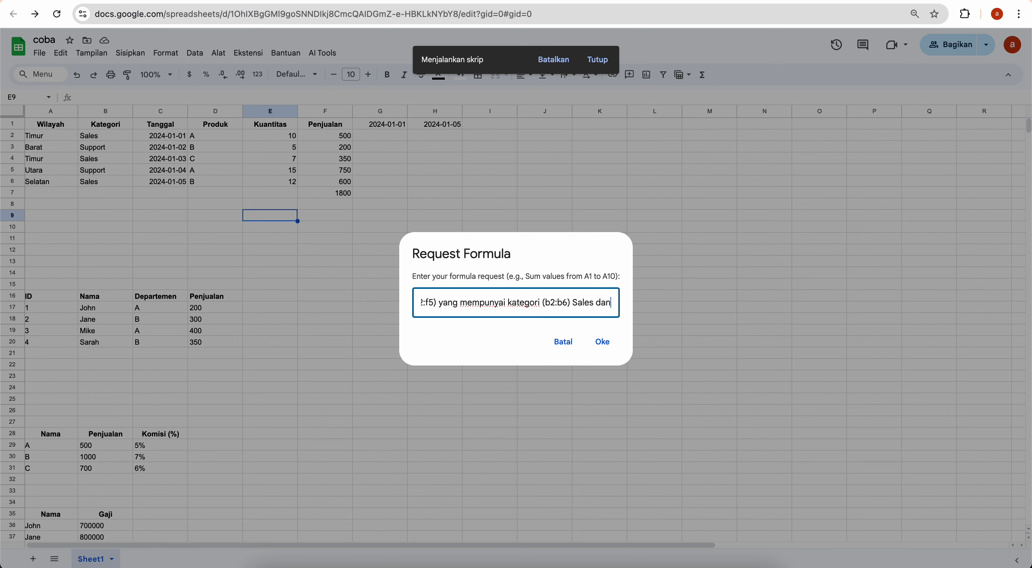
{"action": "type", "text": "Wila"}
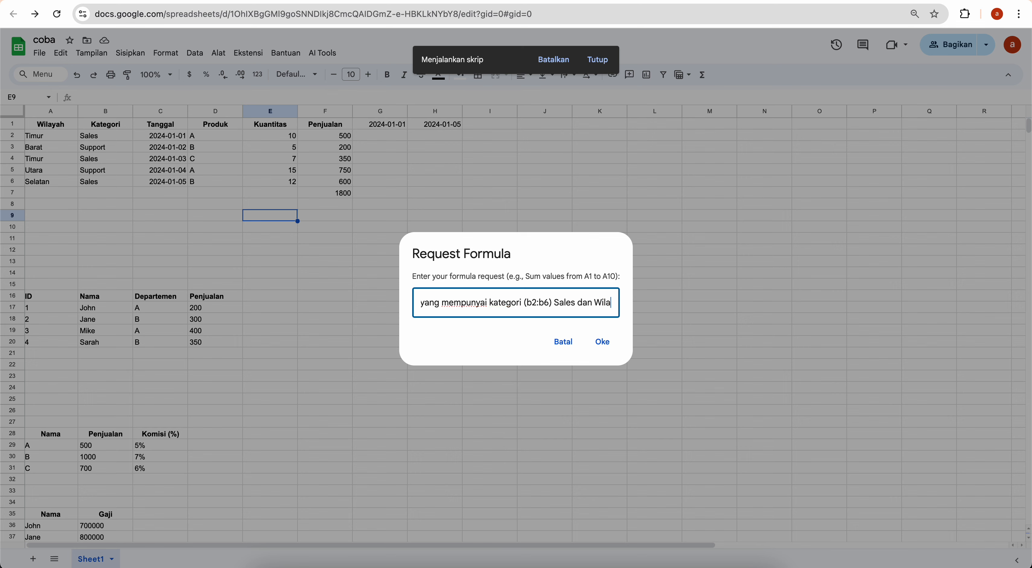
{"action": "type", "text": "yah "}
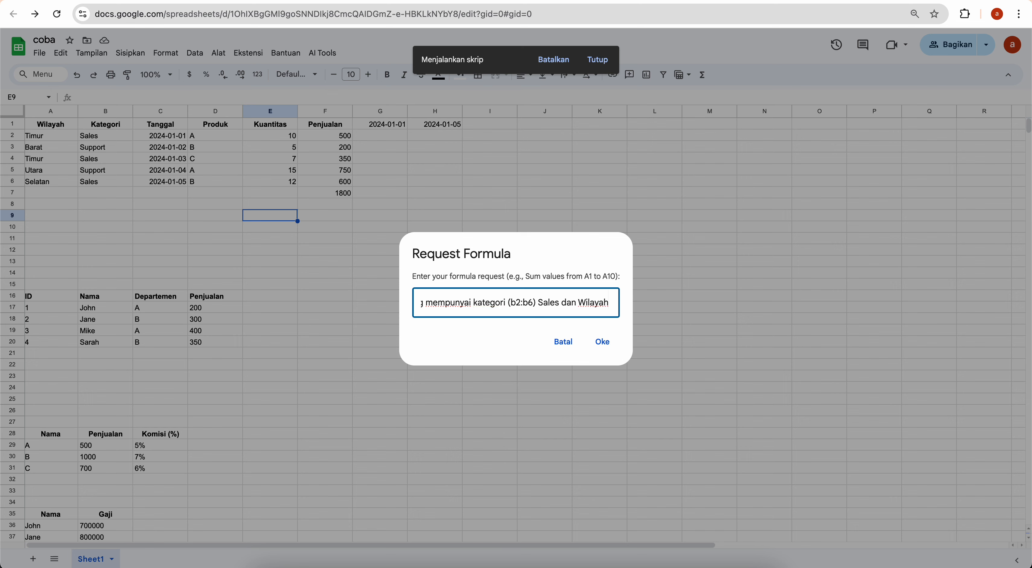
{"action": "type", "text": "()"}
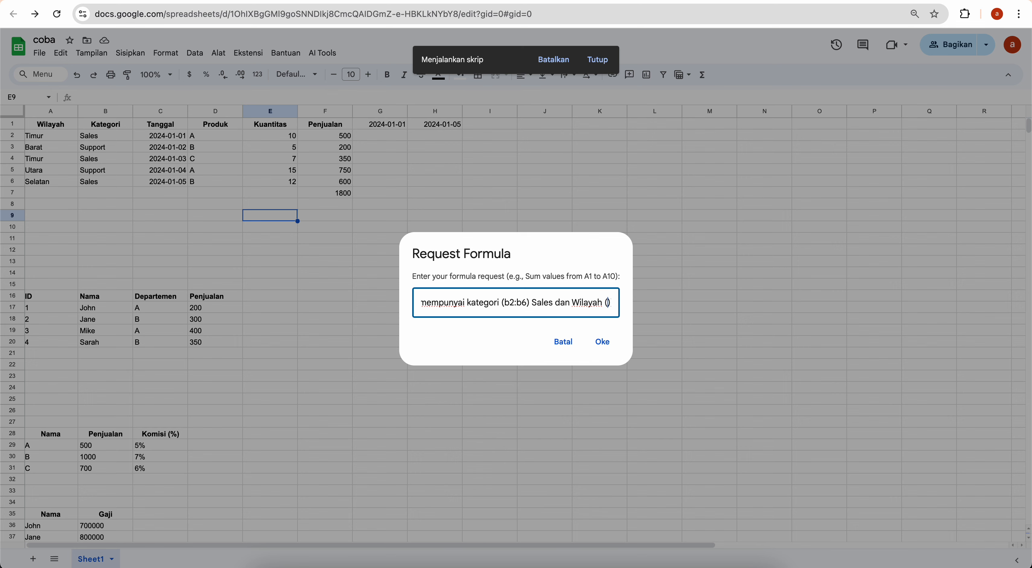
{"action": "type", "text": "a2:"}
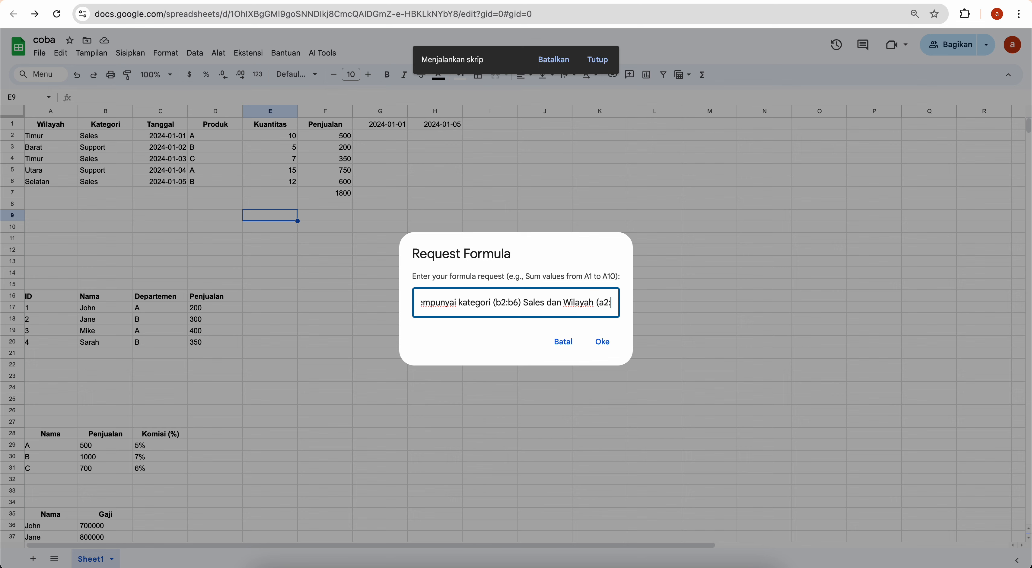
{"action": "type", "text": "a6"}
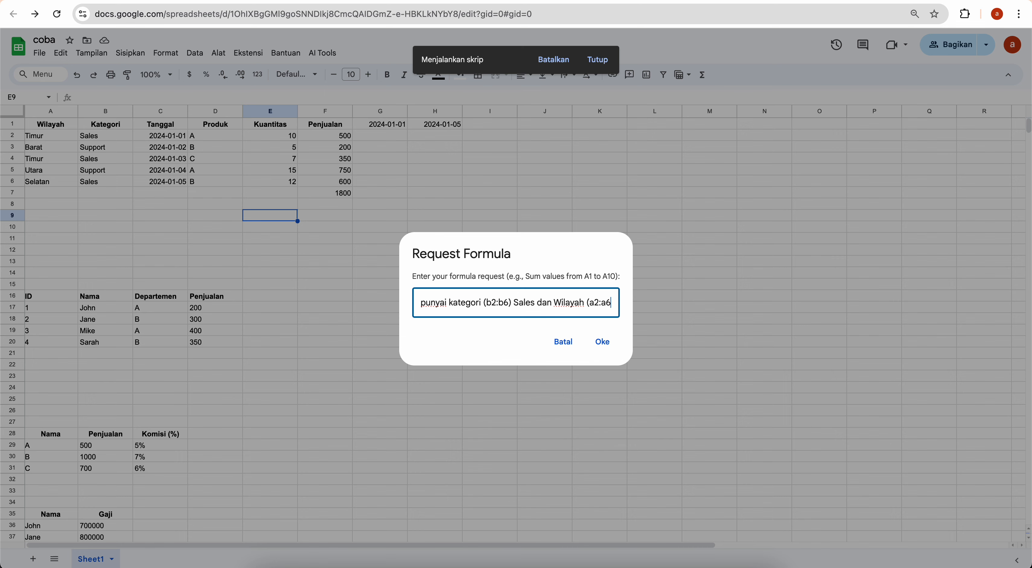
{"action": "type", "text": "))"}
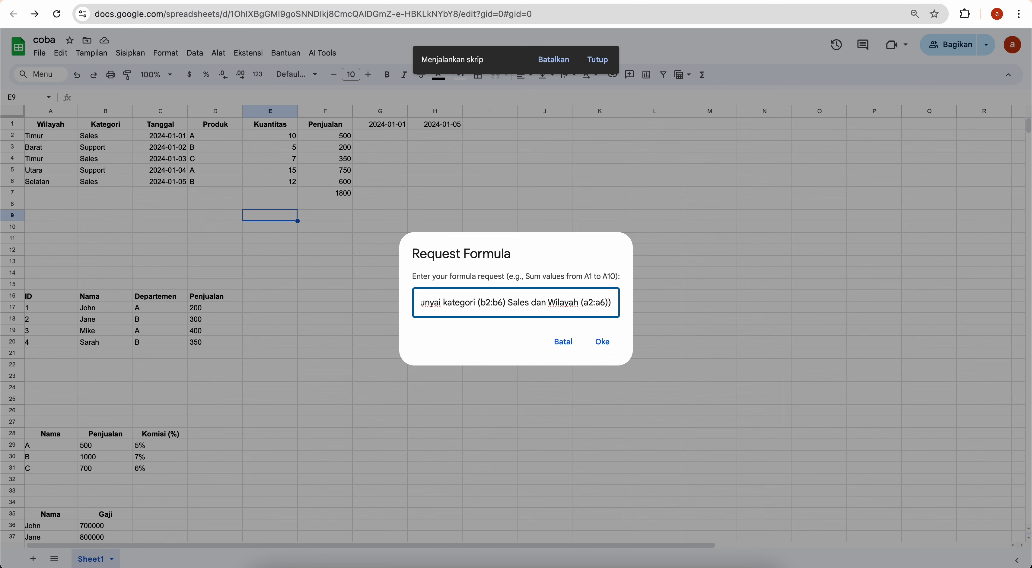
{"action": "key", "text": "BackSpace"}
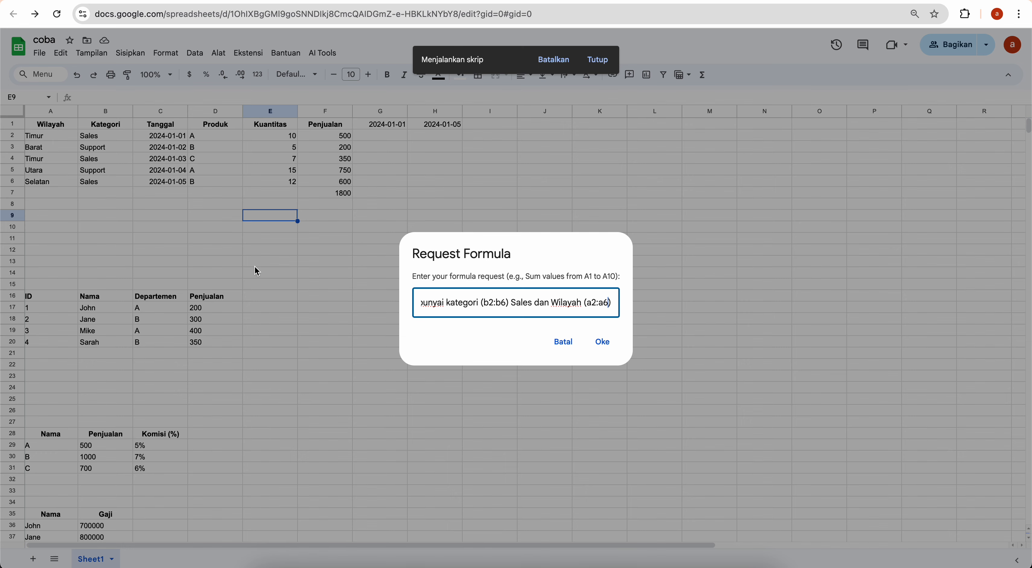
{"action": "left_click", "coordinate": [602, 341]}
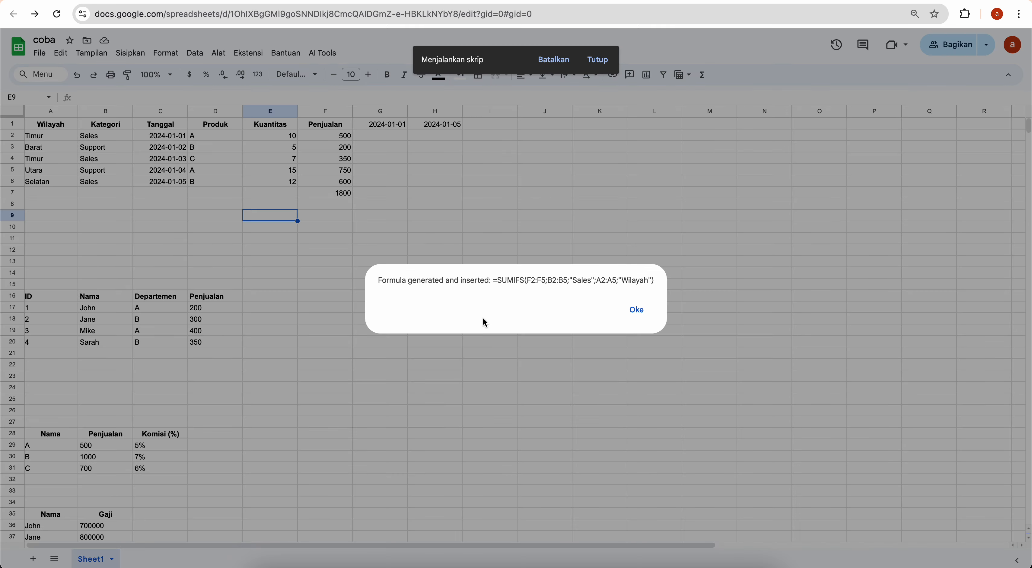
Acknowledge the SUMIFS message and delete the zero-result formula from E9
{"action": "left_click", "coordinate": [636, 311]}
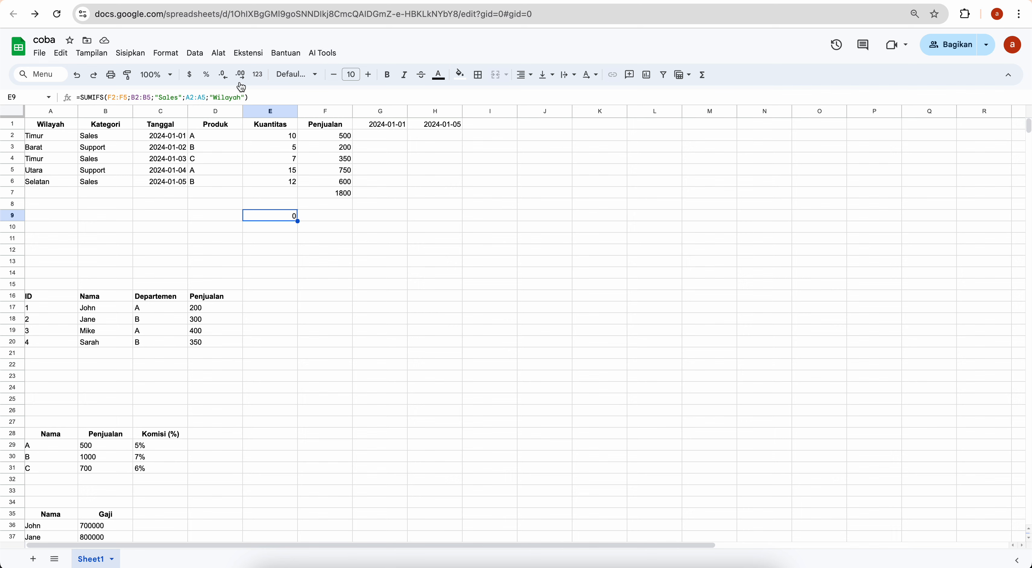
{"action": "key", "text": "Delete"}
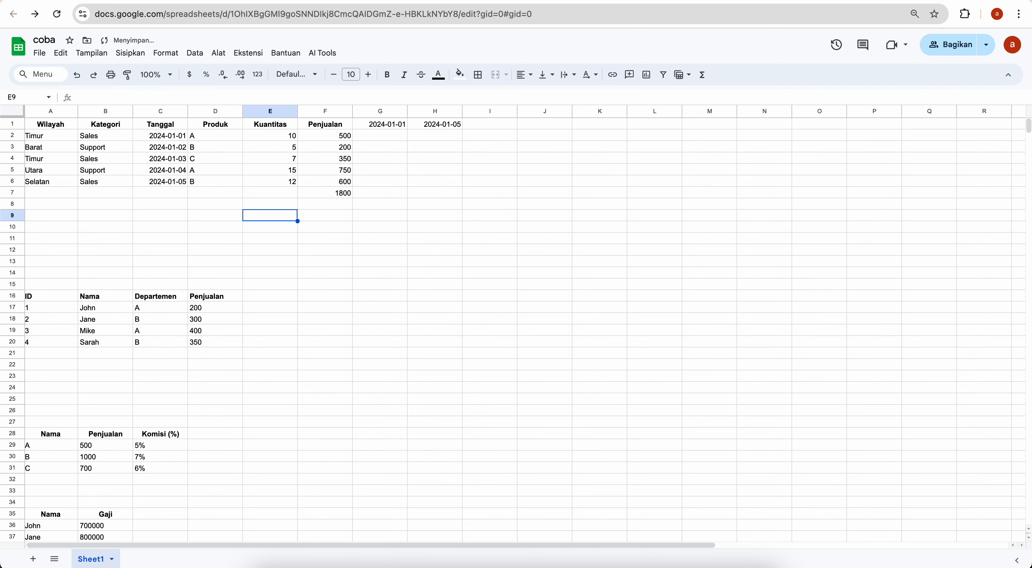
{"action": "left_click", "coordinate": [323, 54]}
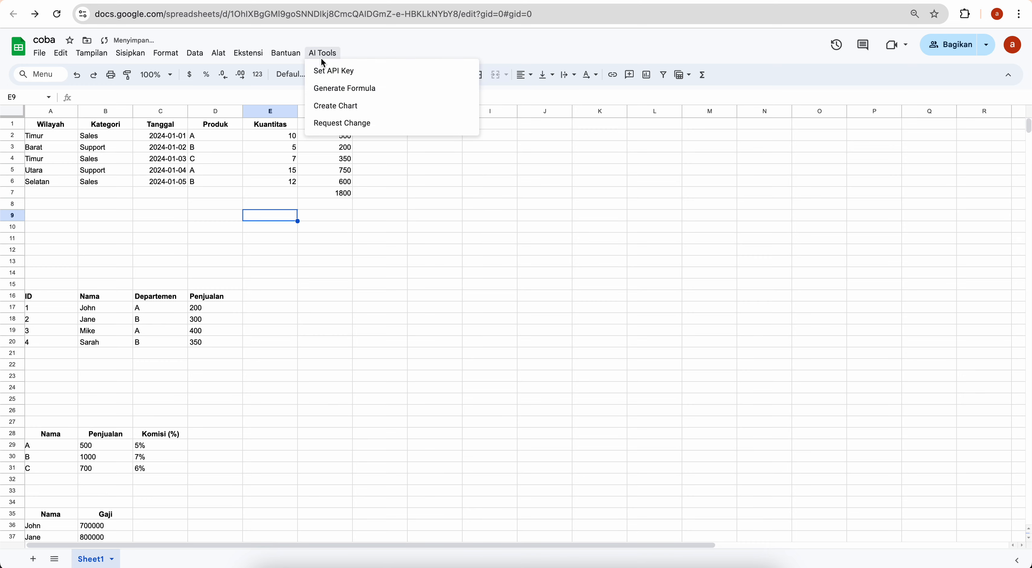
Type the request 'jumlahkan penjualan (f2:f6) dari kategori (b2:b6) Sales dan Wilayah (a2:a6) Timur'
{"action": "left_click", "coordinate": [326, 88]}
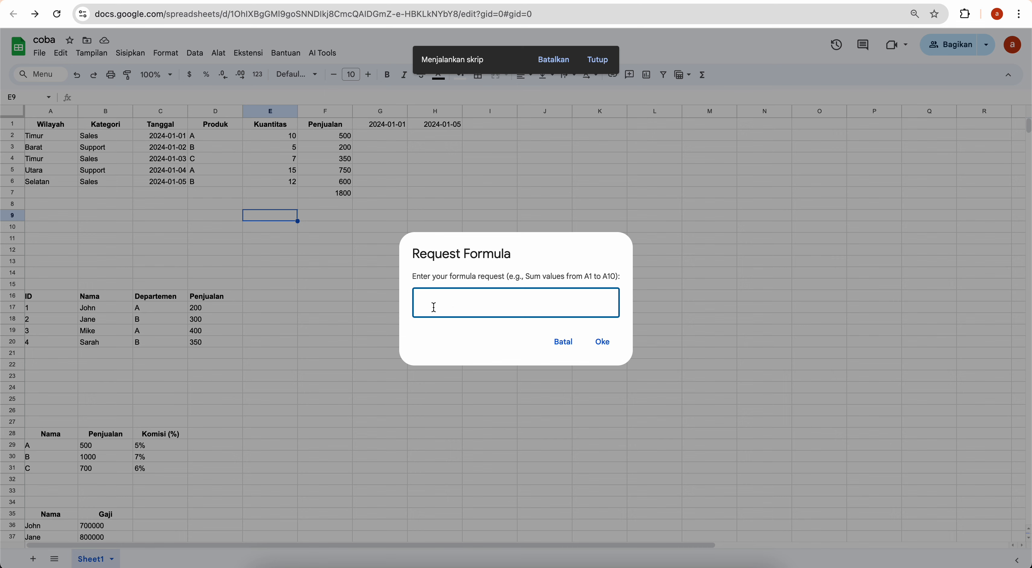
{"action": "type", "text": "jumlah"}
{"action": "type", "text": "kan"}
{"action": "type", "text": " penjualan "}
{"action": "type", "text": "()"}
{"action": "type", "text": "f"}
{"action": "type", "text": "2:"}
{"action": "type", "text": "f"}
{"action": "type", "text": "6"}
{"action": "key", "text": "Right"}
{"action": "type", "text": "dari ka"}
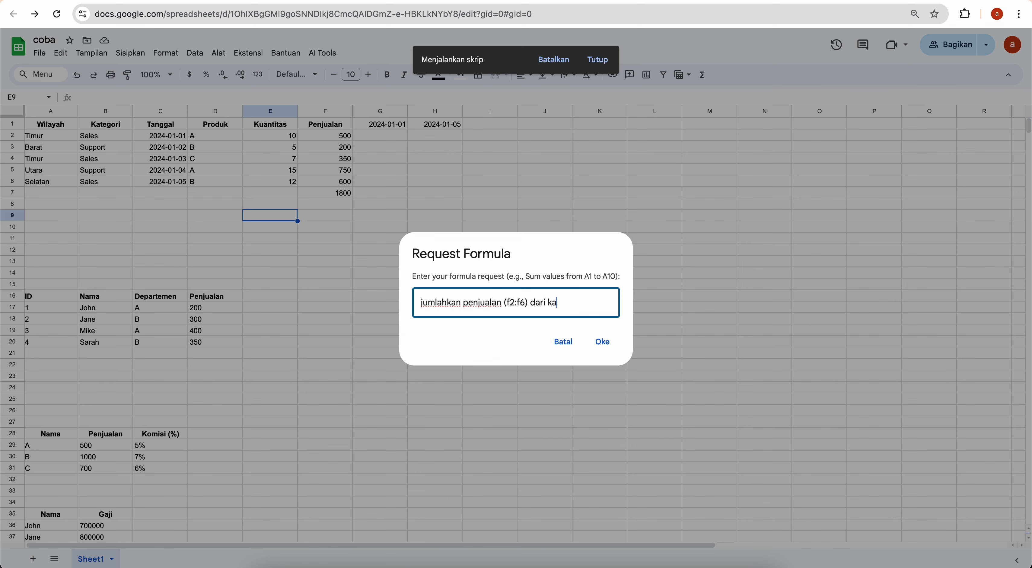
{"action": "type", "text": "tegori ("}
{"action": "type", "text": ")"}
{"action": "key", "text": "Left"}
{"action": "type", "text": "b2:b6"}
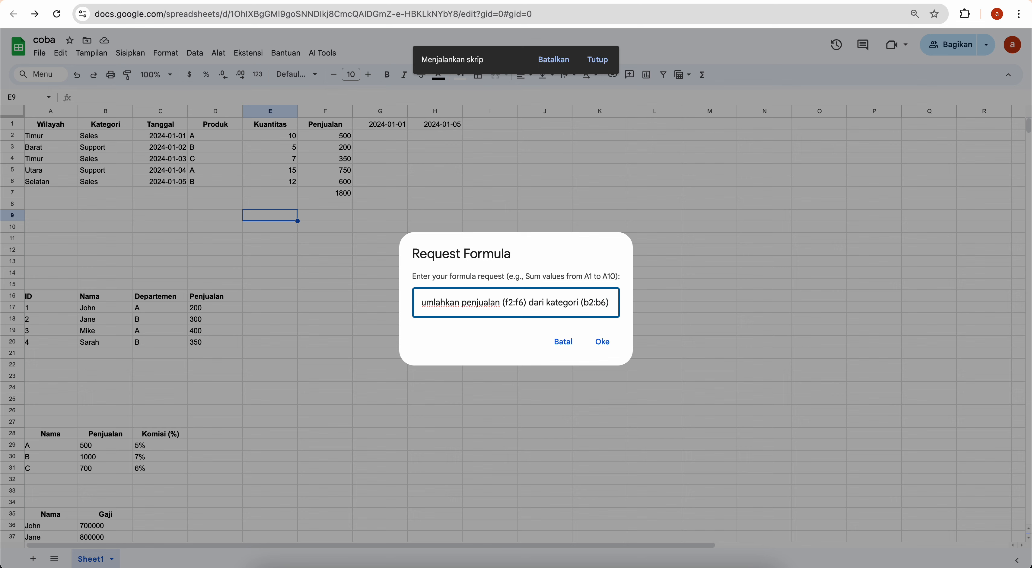
{"action": "type", "text": " Sales"}
{"action": "key", "text": "BackSpace"}
{"action": "key", "text": "BackSpace"}
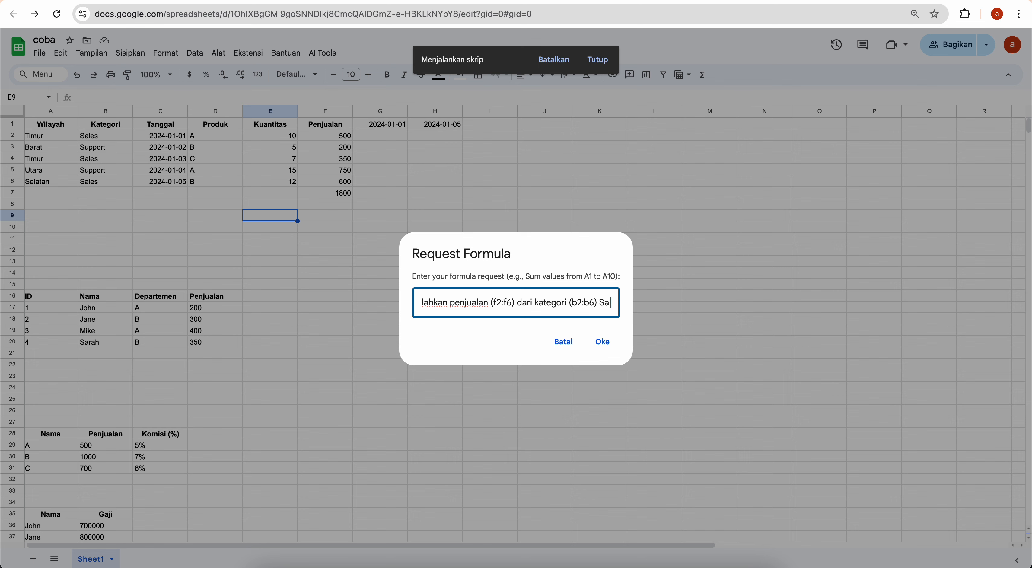
{"action": "type", "text": "es dan"}
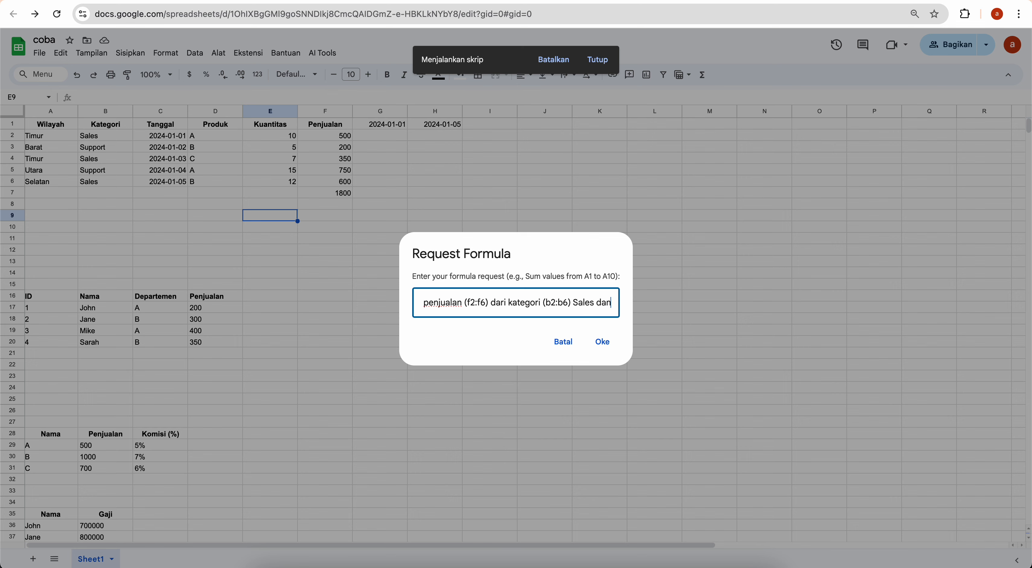
{"action": "type", "text": " Wilayah ()"}
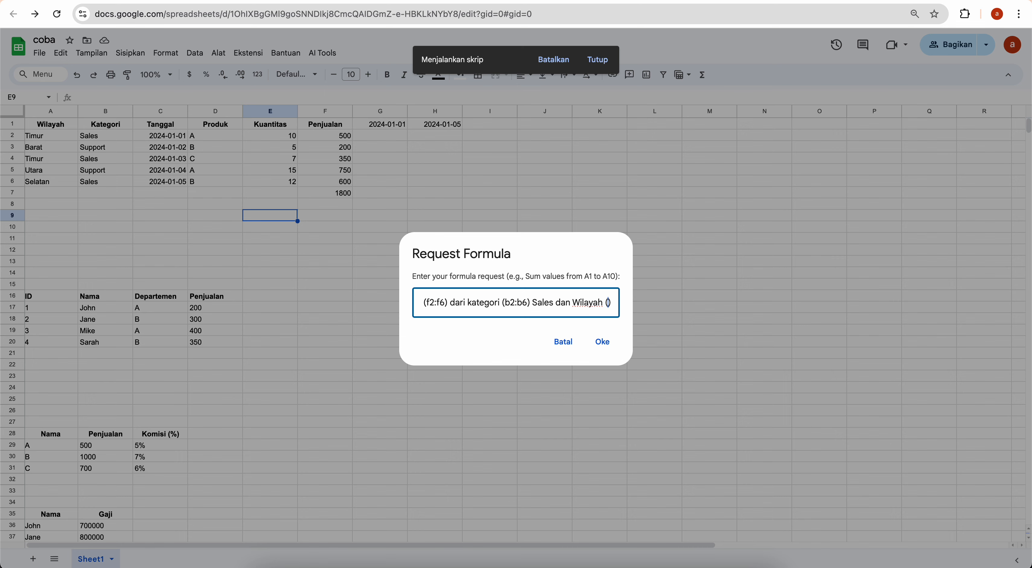
{"action": "type", "text": "a2:"}
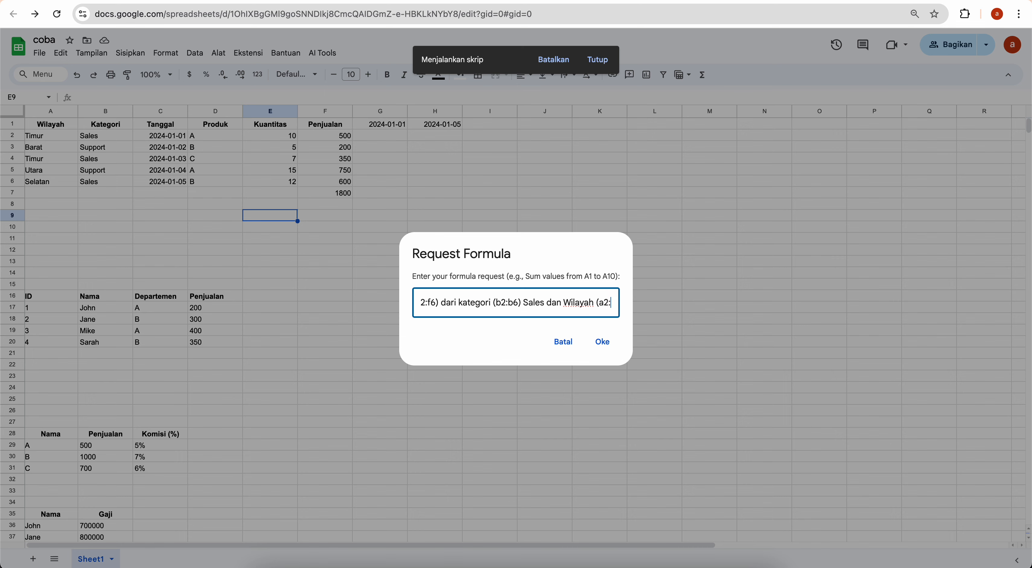
{"action": "type", "text": "a6"}
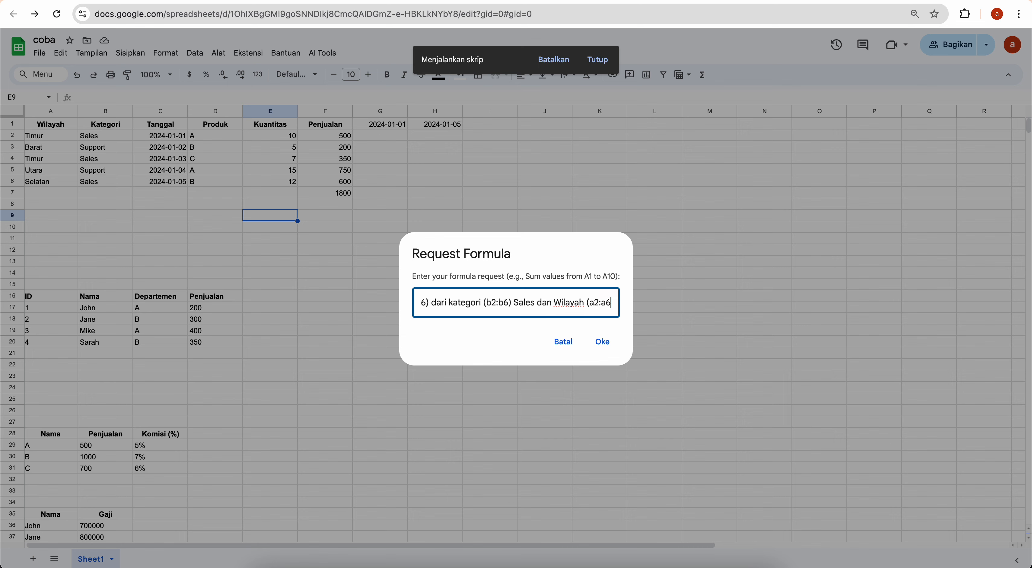
{"action": "type", "text": "))"}
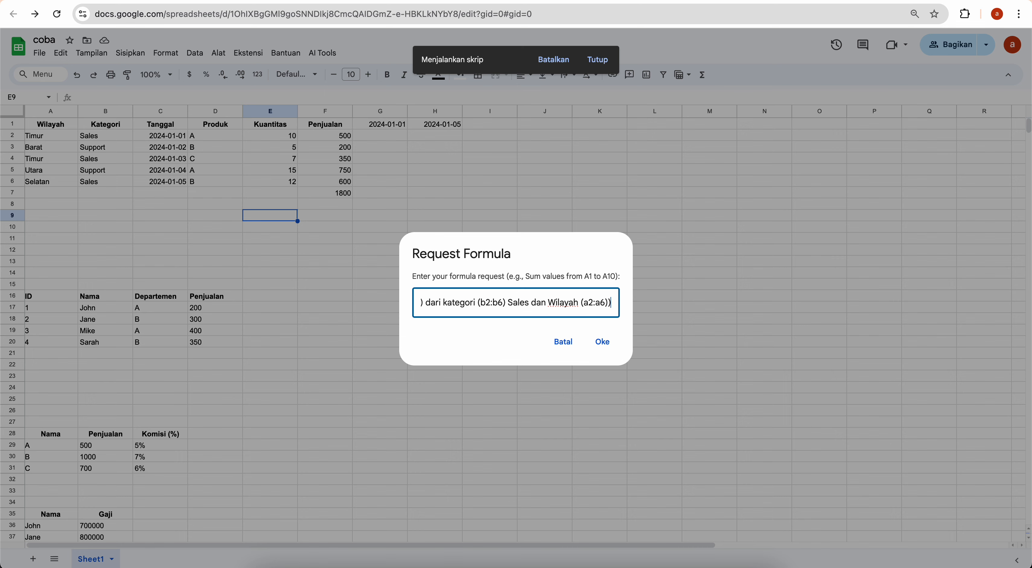
{"action": "key", "text": "BackSpace"}
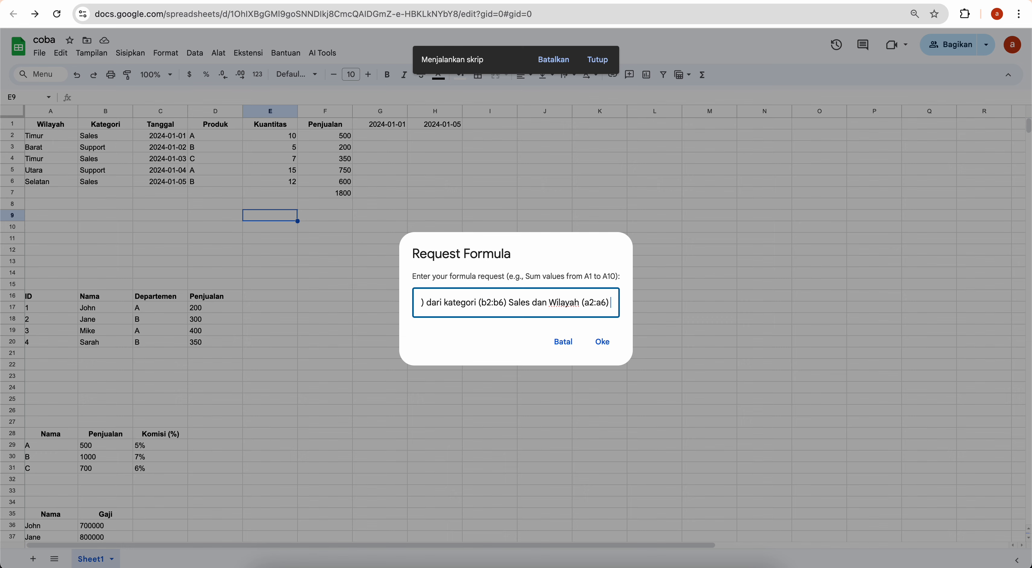
{"action": "type", "text": "Timur"}
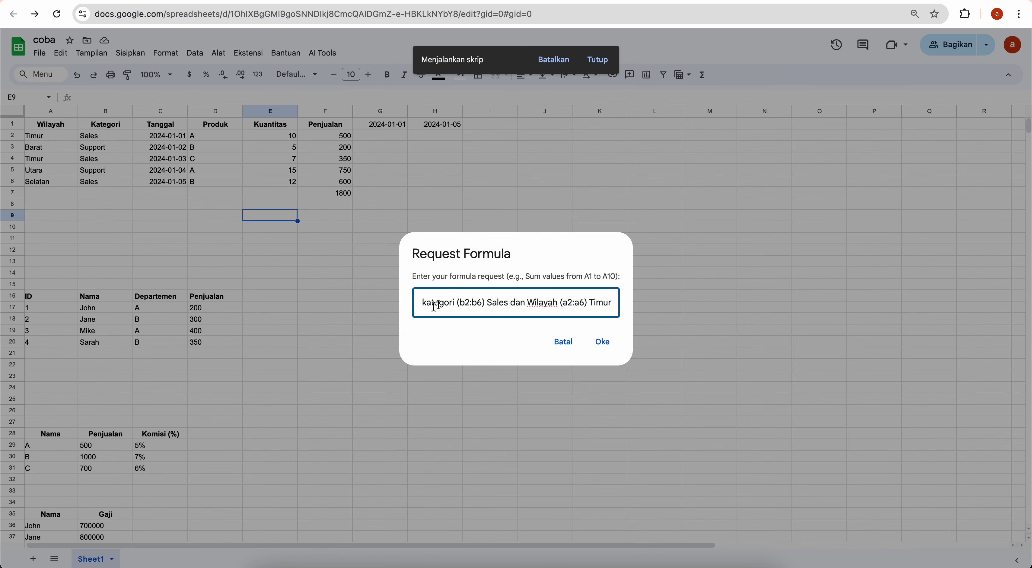
Insert =SUMIFS(F2:F6;B2:B6;"Sales";A2:A6;"Timur") into E9, returning 850
{"action": "left_click", "coordinate": [598, 338]}
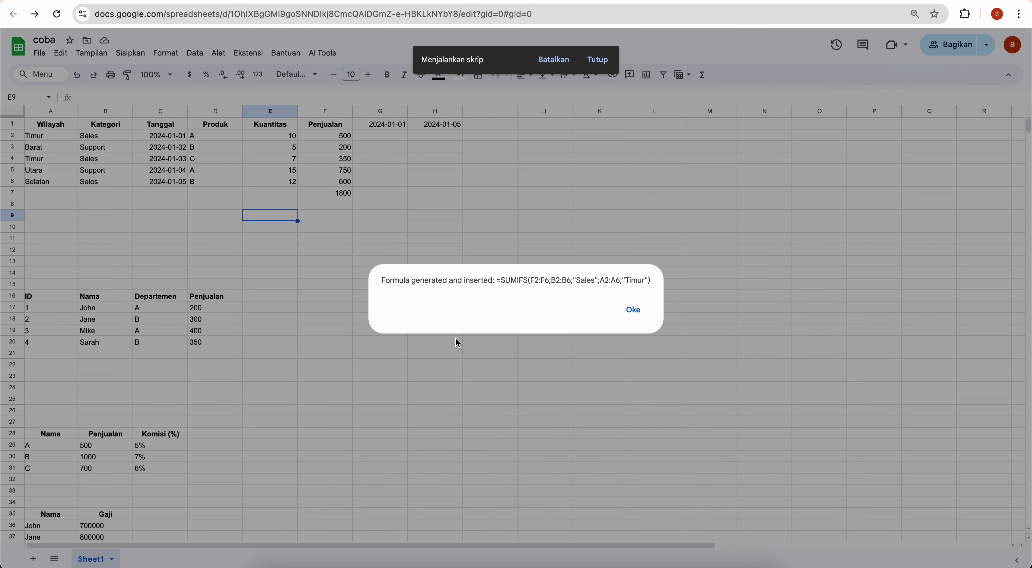
{"action": "left_click", "coordinate": [633, 309]}
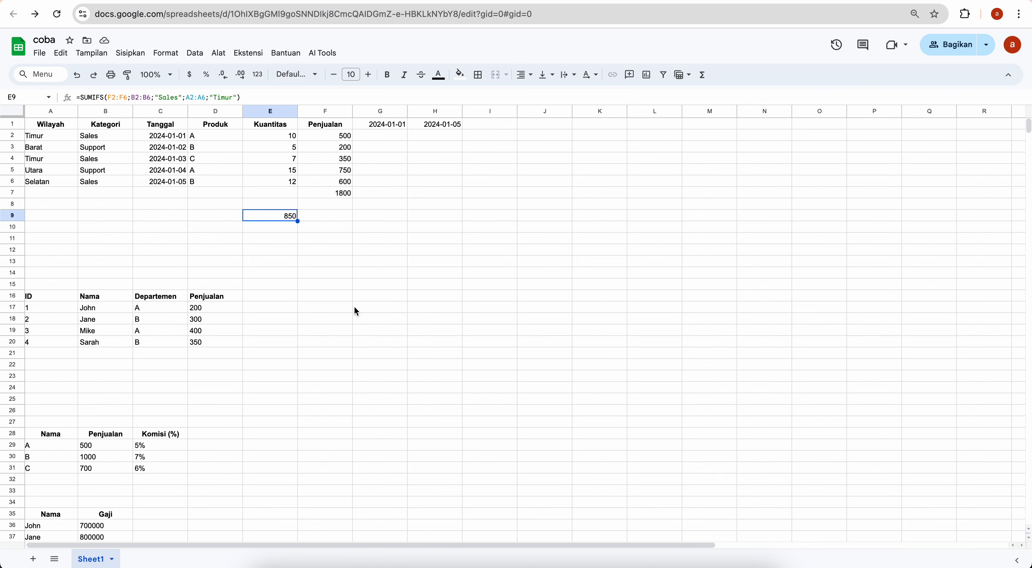
{"action": "scroll", "coordinate": [354, 305], "scroll_direction": "down", "scroll_amount": 1}
{"action": "scroll", "coordinate": [354, 305], "scroll_direction": "up", "scroll_amount": 1}
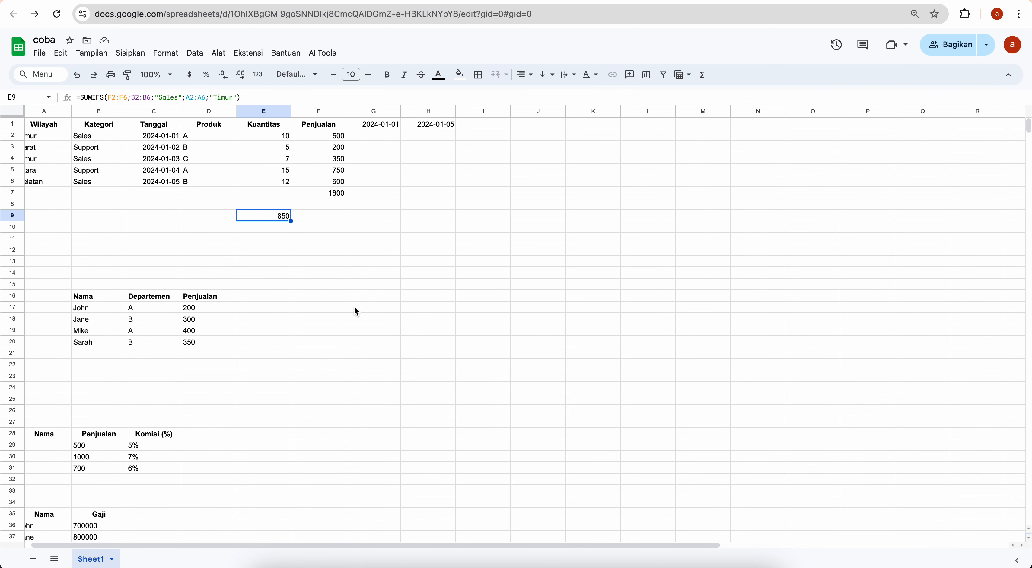
{"action": "scroll", "coordinate": [354, 305], "scroll_direction": "left", "scroll_amount": 1}
{"action": "scroll", "coordinate": [356, 311], "scroll_direction": "down", "scroll_amount": 1}
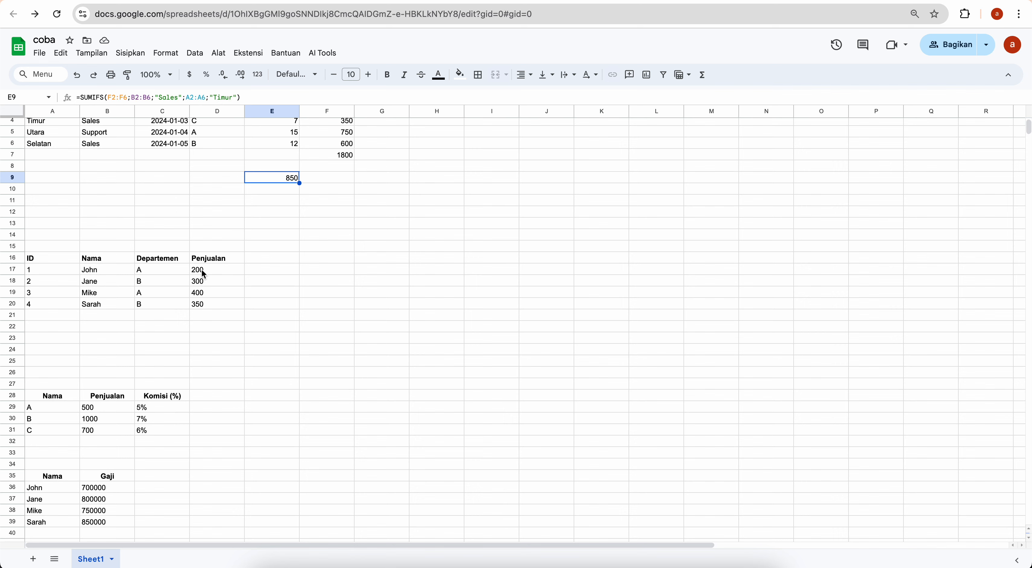
From D22, request 'tampilkan penjualan (d17:d20) dari departemen (c17:c20) A' via Generate Formula
{"action": "left_click", "coordinate": [200, 329]}
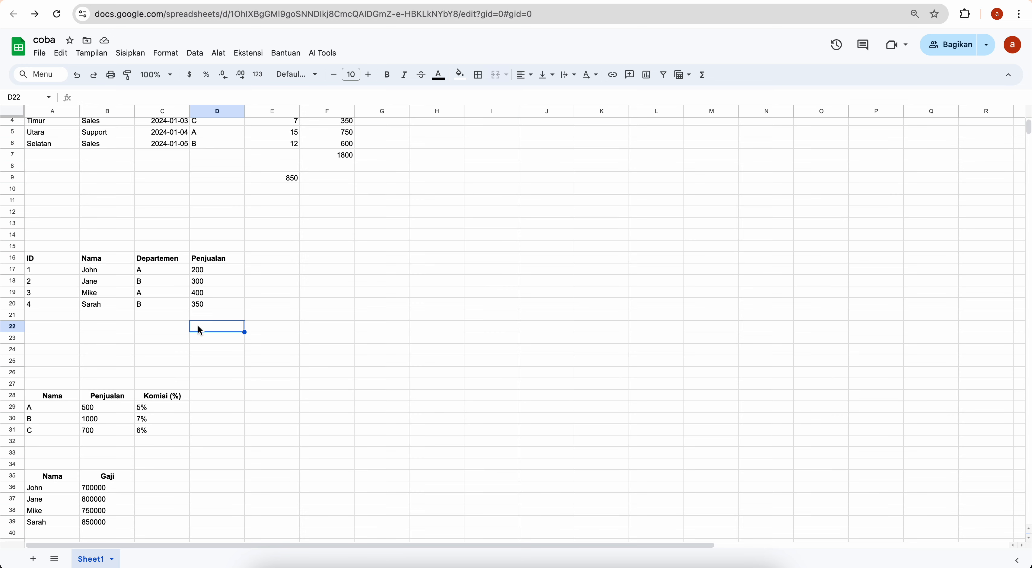
{"action": "left_click", "coordinate": [322, 52]}
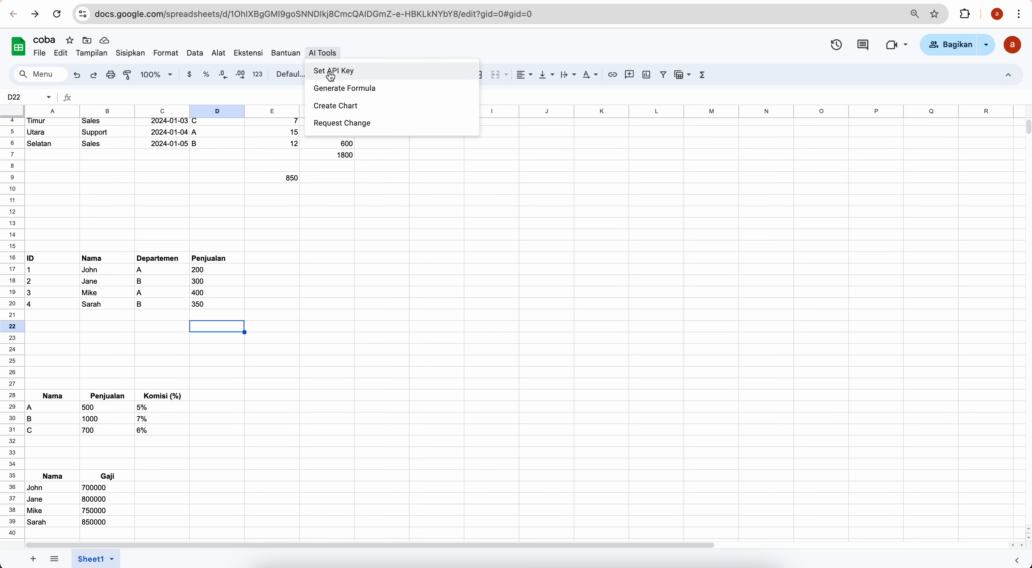
{"action": "left_click", "coordinate": [332, 89]}
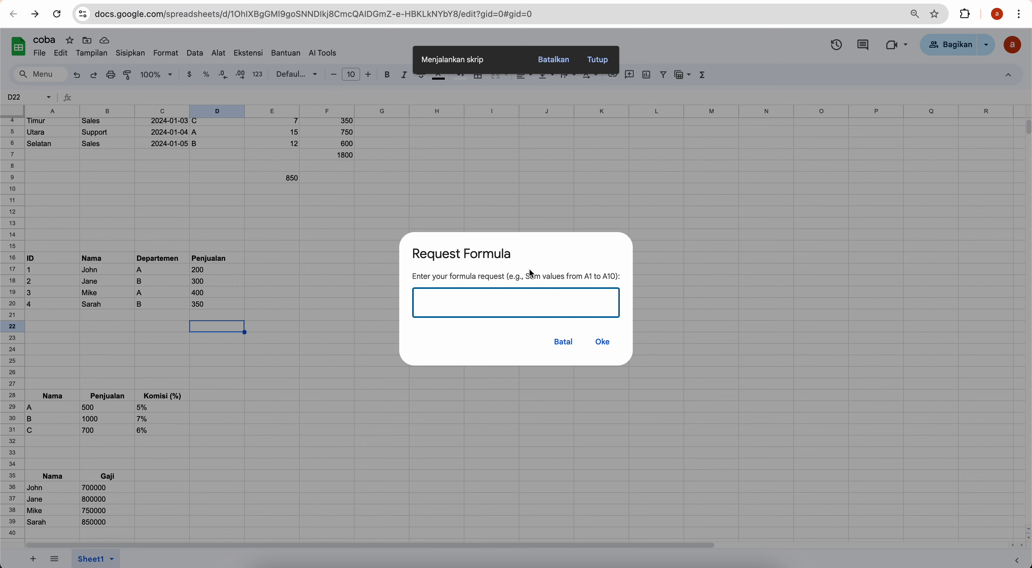
{"action": "type", "text": "tampilkan penjualan ()"}
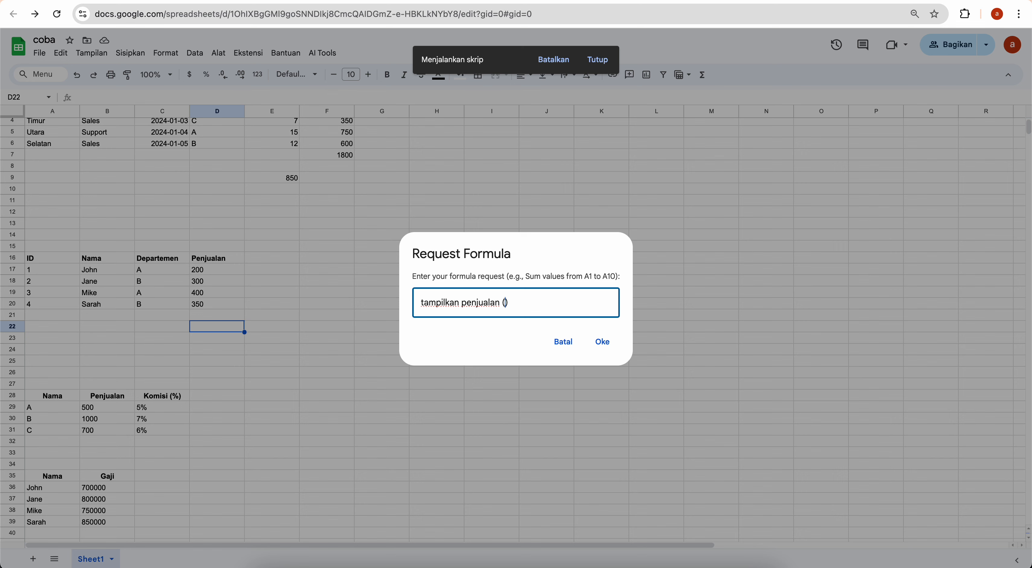
{"action": "type", "text": "d17:d20"}
{"action": "type", "text": " dari departemen "}
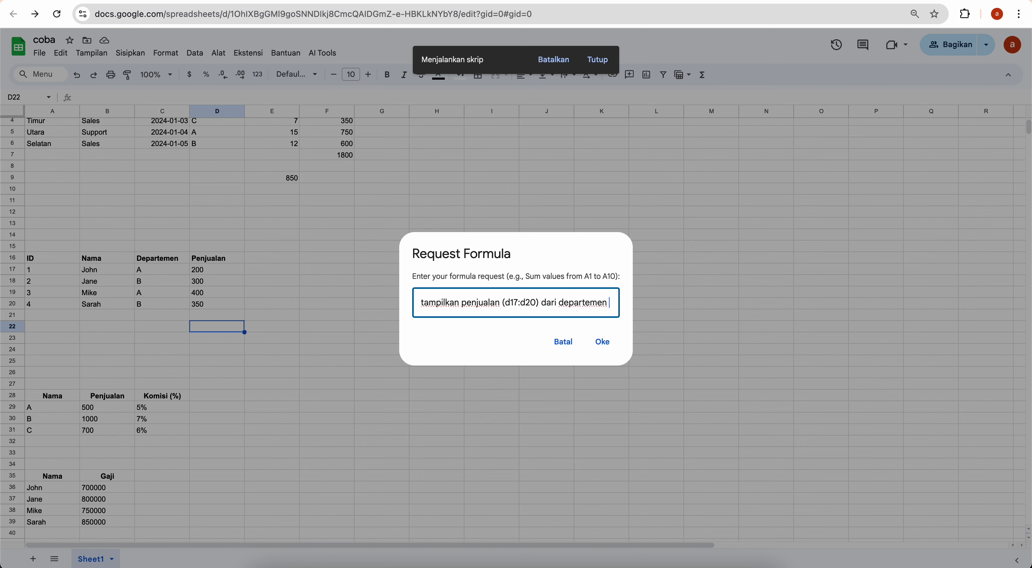
{"action": "type", "text": "()"}
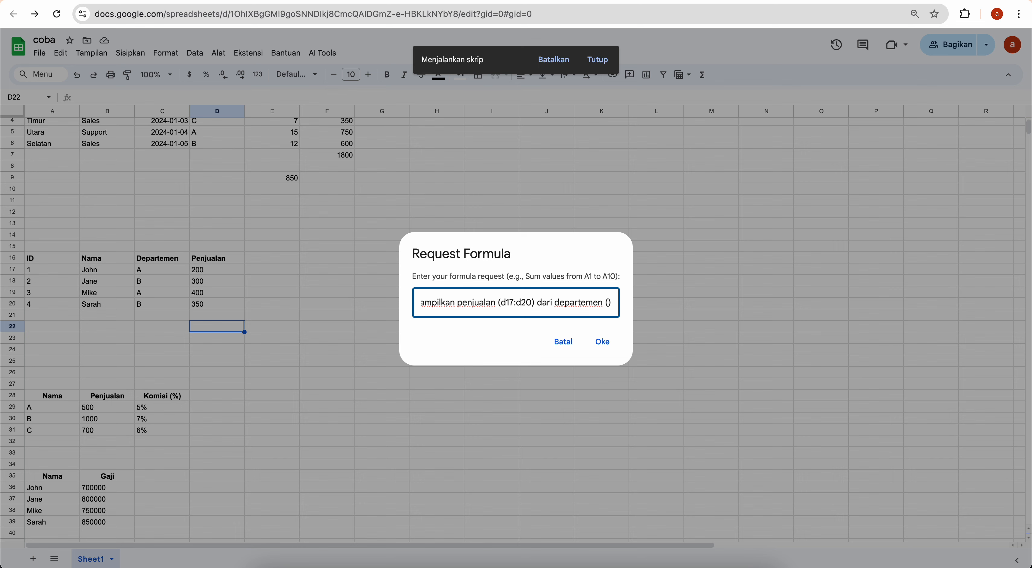
{"action": "type", "text": "c17:"}
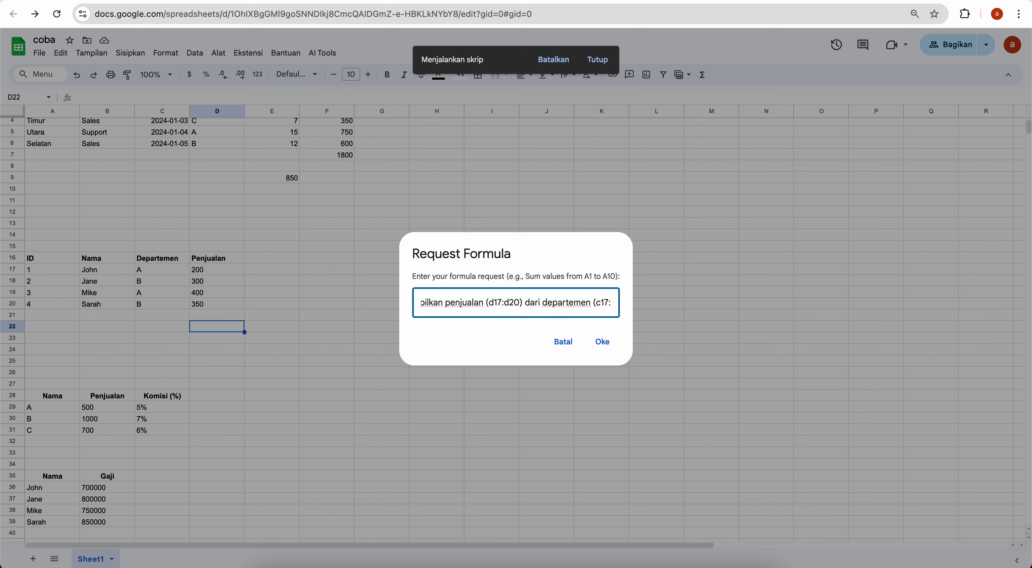
{"action": "type", "text": "c20"}
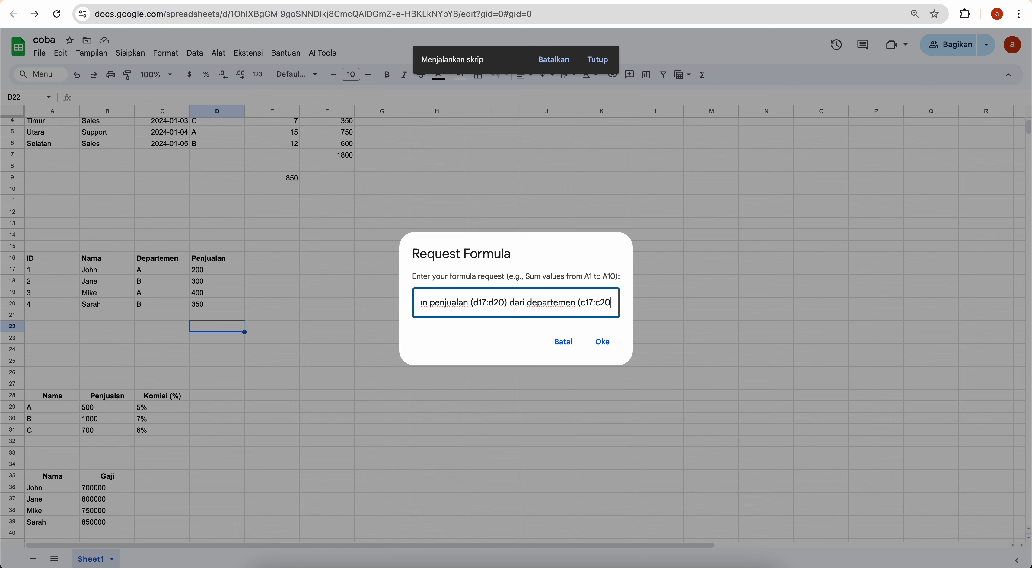
{"action": "type", "text": ") "}
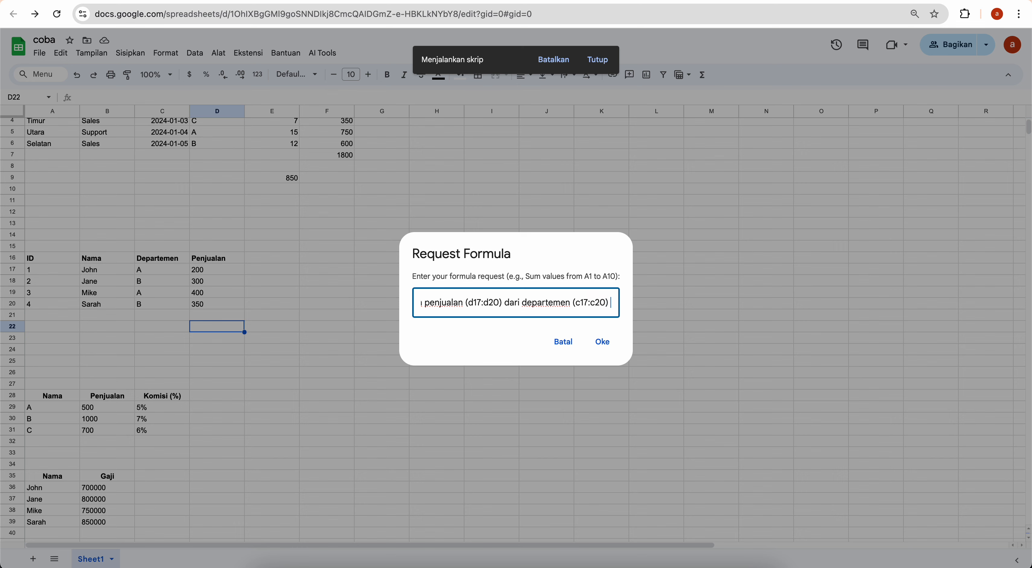
{"action": "type", "text": "A"}
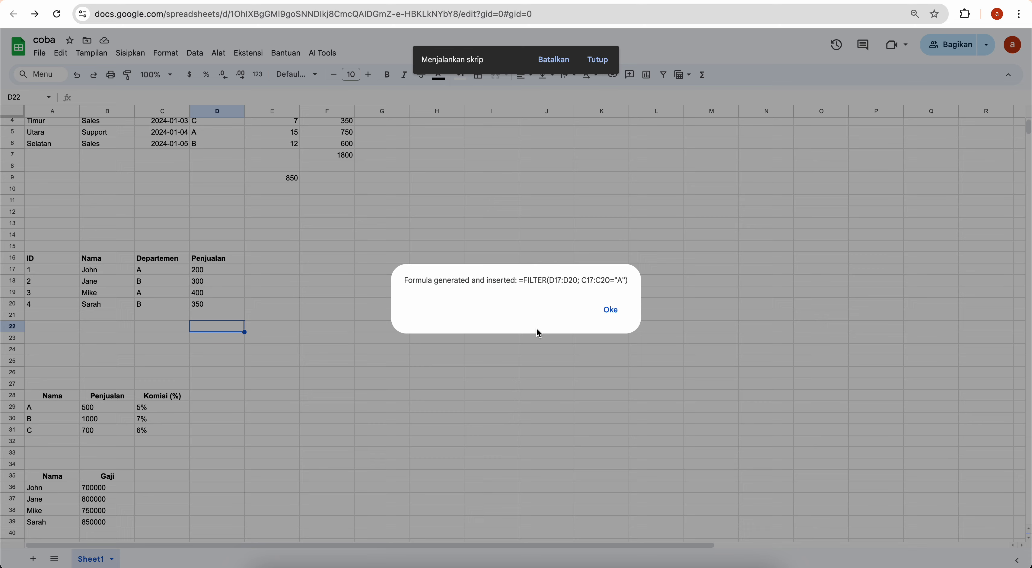
Confirm the FILTER result (200 and 400), then inspect the commission table's row 29 cells
{"action": "left_click", "coordinate": [617, 310]}
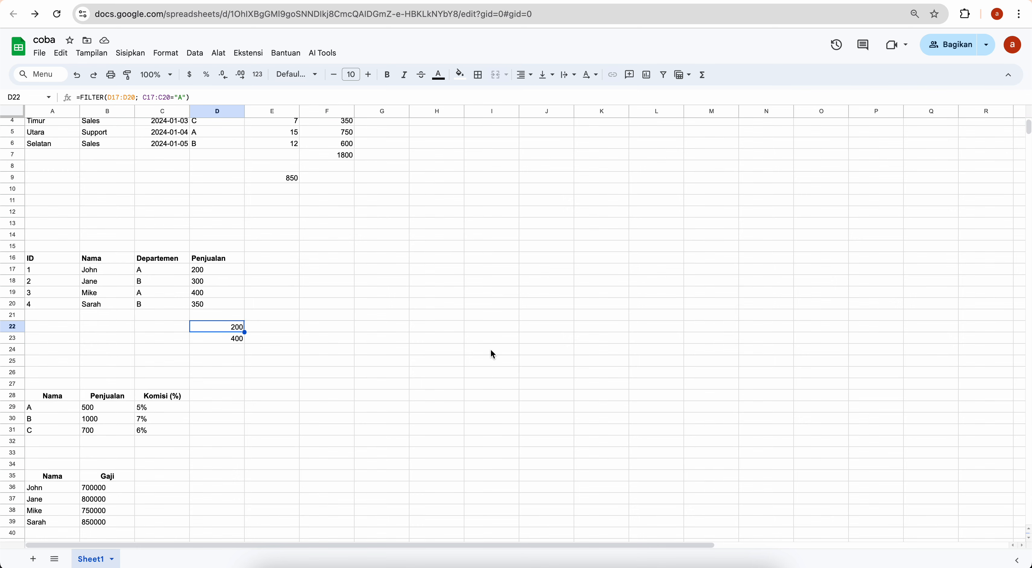
{"action": "scroll", "coordinate": [490, 350], "scroll_direction": "down", "scroll_amount": 3}
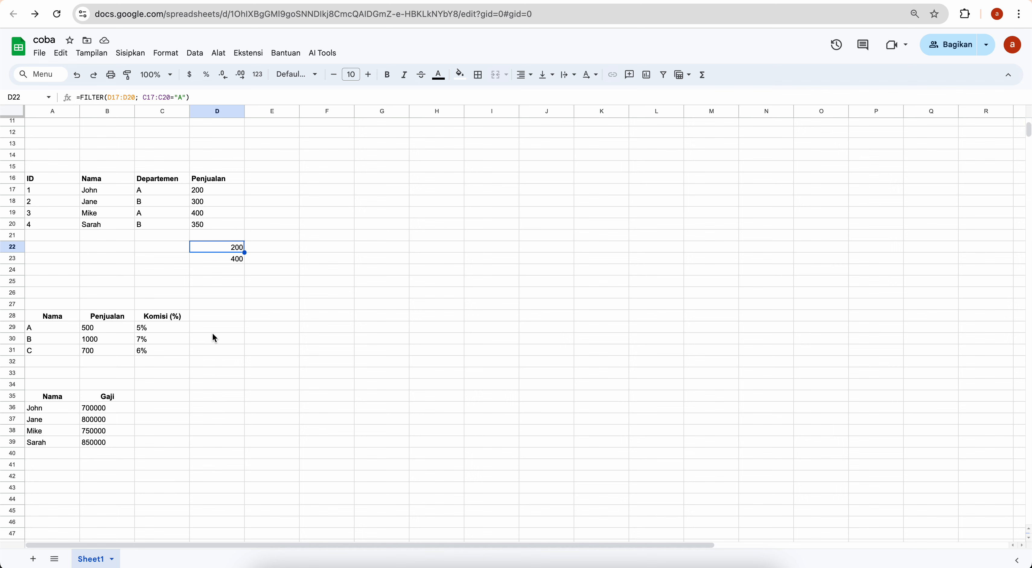
{"action": "left_click", "coordinate": [231, 328]}
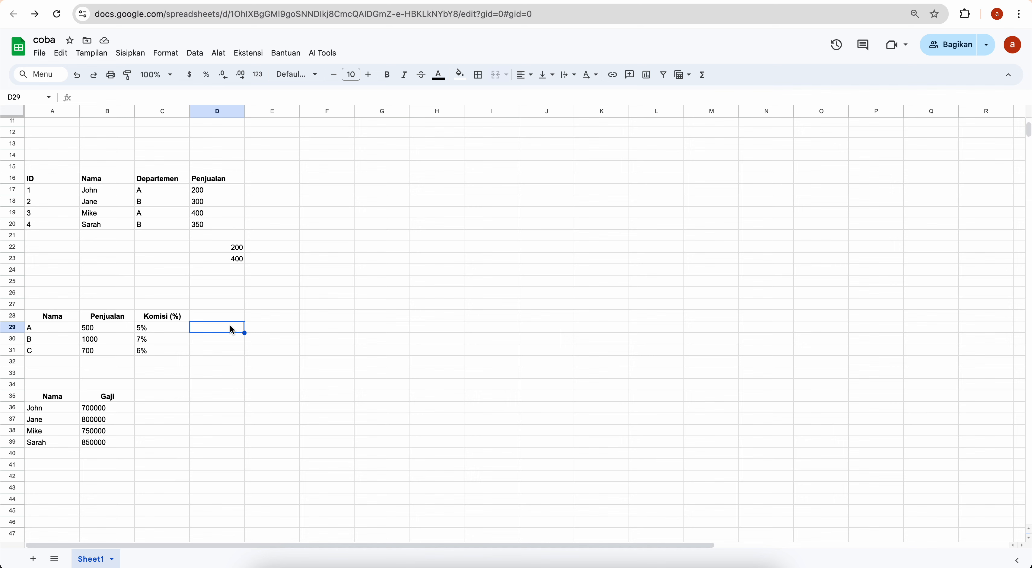
{"action": "left_click", "coordinate": [89, 329]}
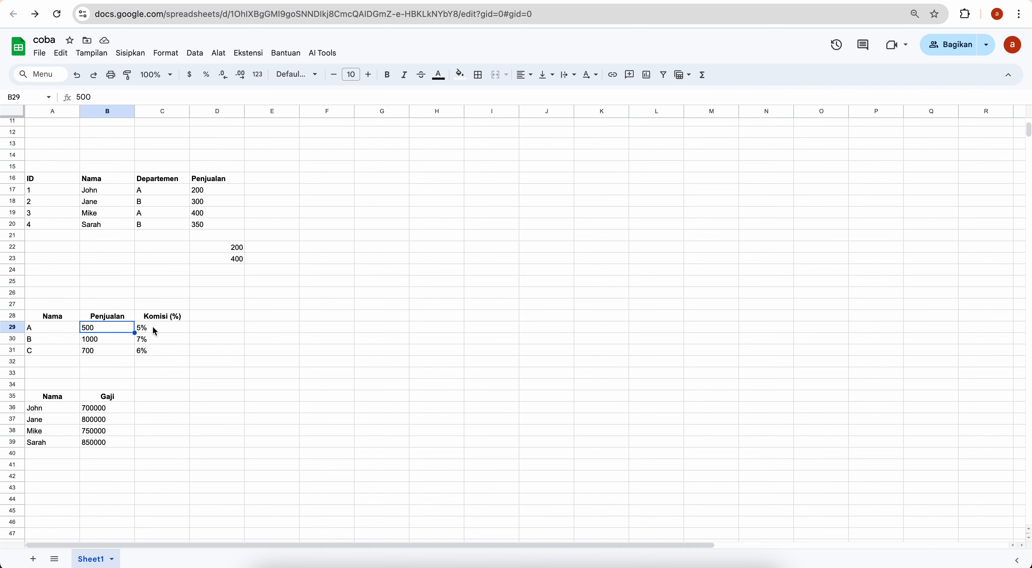
{"action": "left_click", "coordinate": [162, 331]}
{"action": "left_click", "coordinate": [209, 335]}
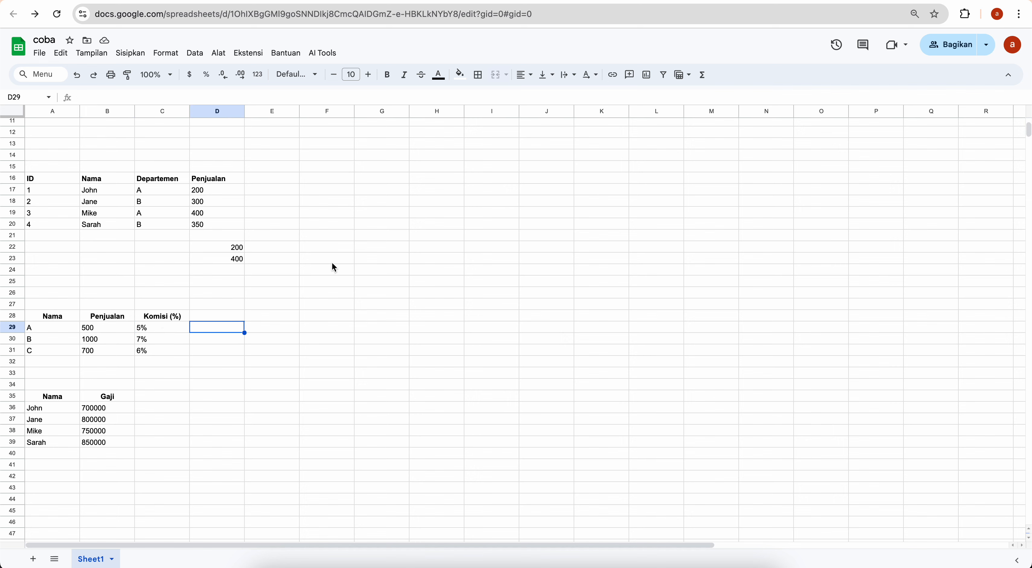
Request 'hitung komisi penjualan (b29:b31) berdasarkan persentase nilai komisi (c29:c31)' via Generate Formula
{"action": "left_click", "coordinate": [324, 53]}
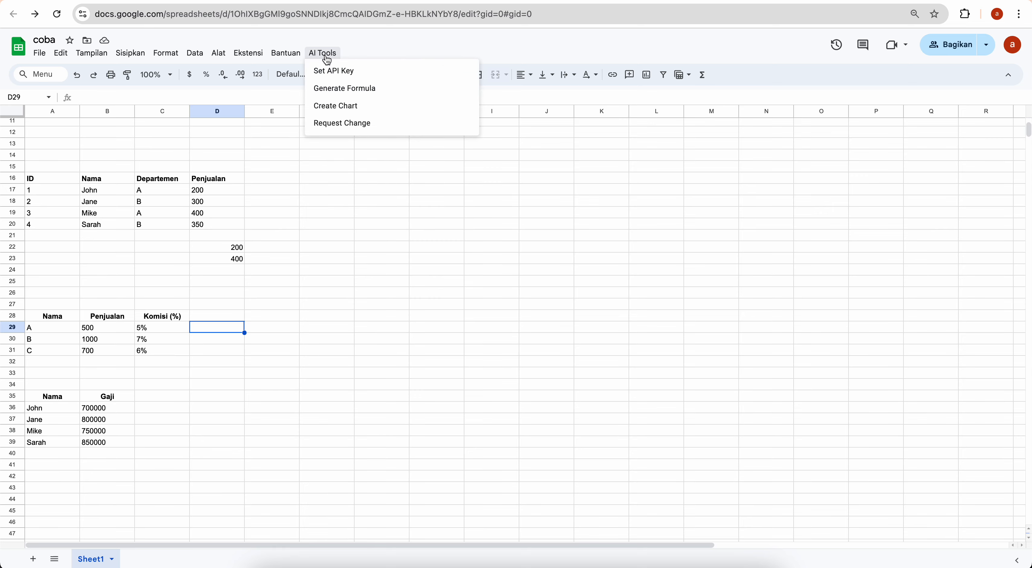
{"action": "left_click", "coordinate": [336, 89]}
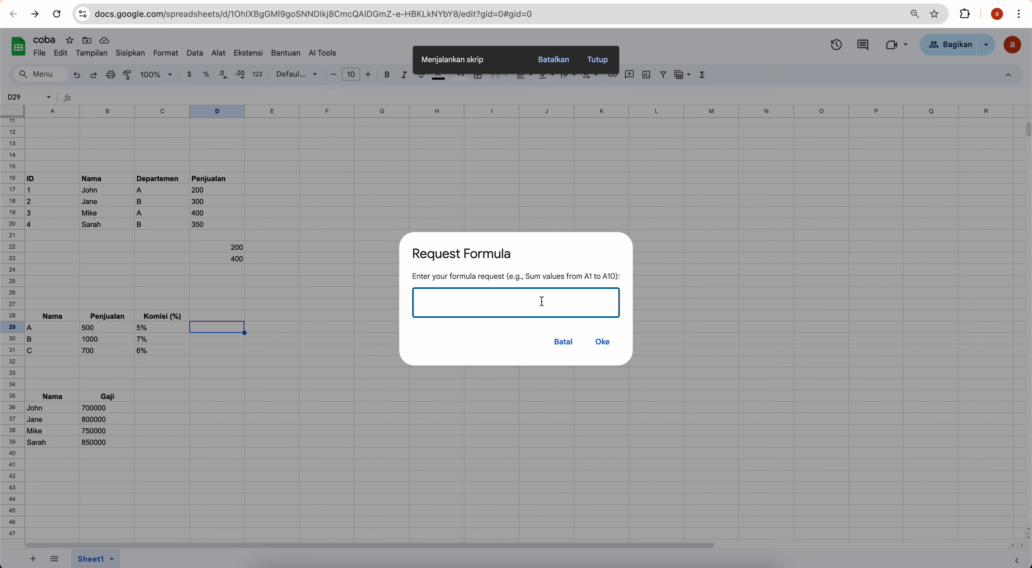
{"action": "type", "text": "hitung"}
{"action": "type", "text": "komisi penjua"}
{"action": "key", "text": "BackSpace"}
{"action": "type", "text": "ualan "}
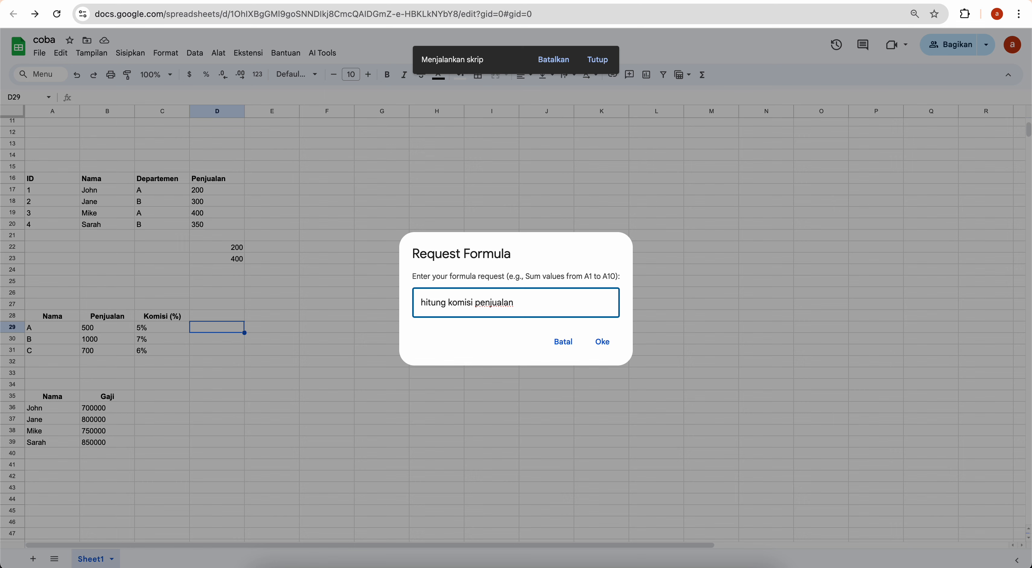
{"action": "type", "text": "()"}
{"action": "type", "text": "b29:"}
{"action": "type", "text": "b"}
{"action": "type", "text": "31)"}
{"action": "type", "text": " berdasak"}
{"action": "key", "text": "BackSpace"}
{"action": "type", "text": "rkan pe"}
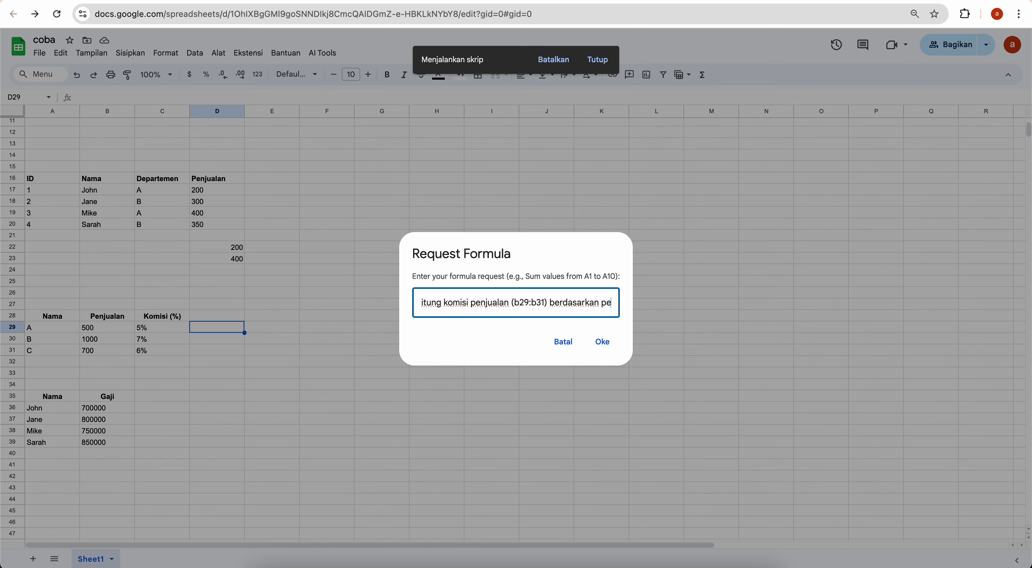
{"action": "type", "text": "rsentasi"}
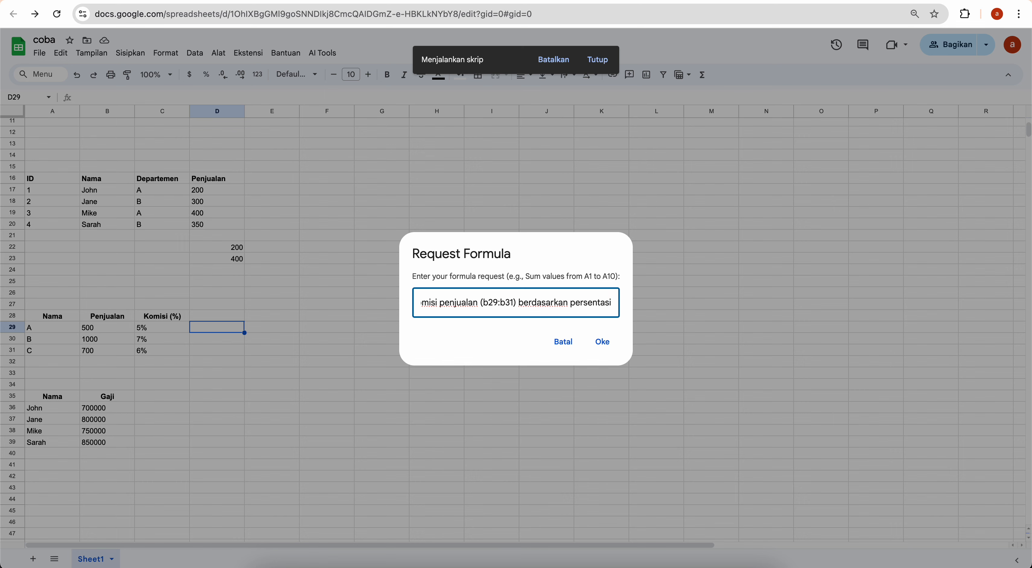
{"action": "key", "text": "BackSpace"}
{"action": "type", "text": "e nilai"}
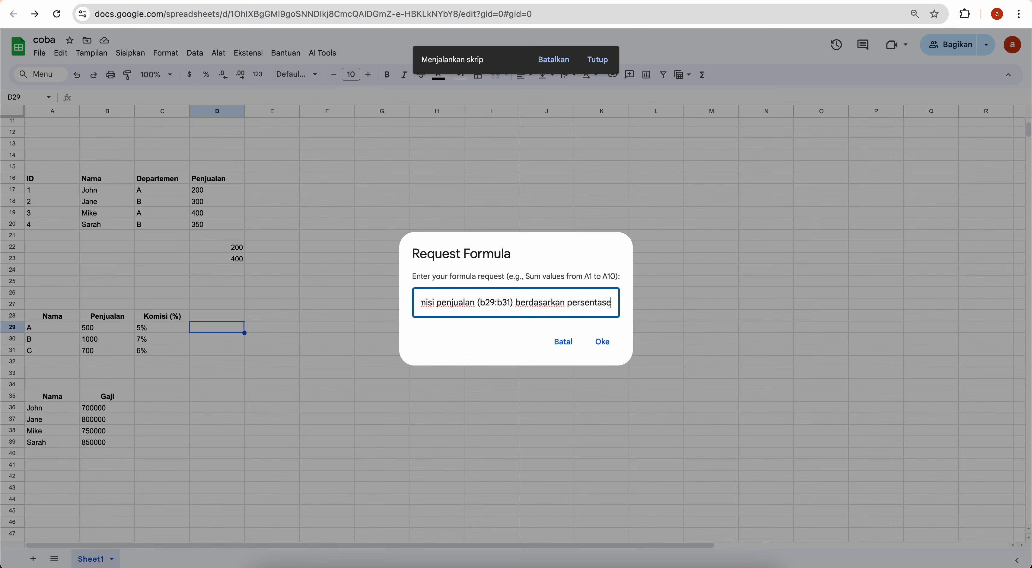
{"action": "type", "text": " komi"}
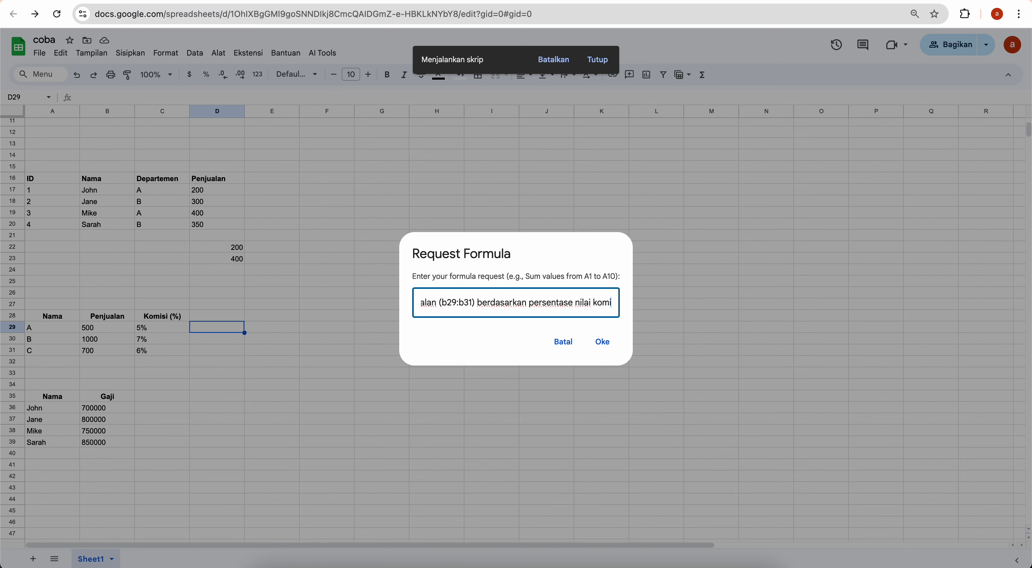
{"action": "type", "text": "si"}
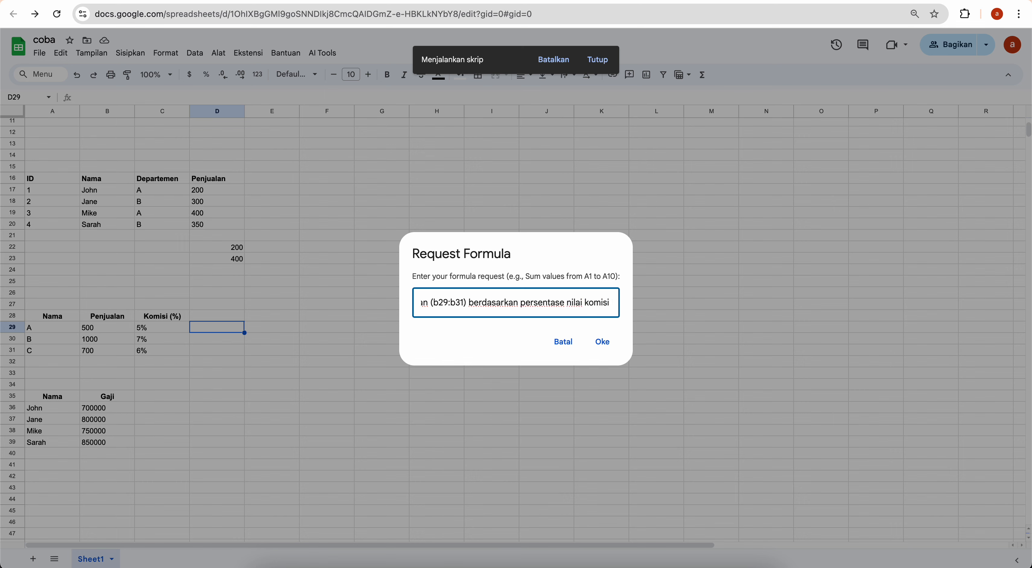
{"action": "type", "text": " ()"}
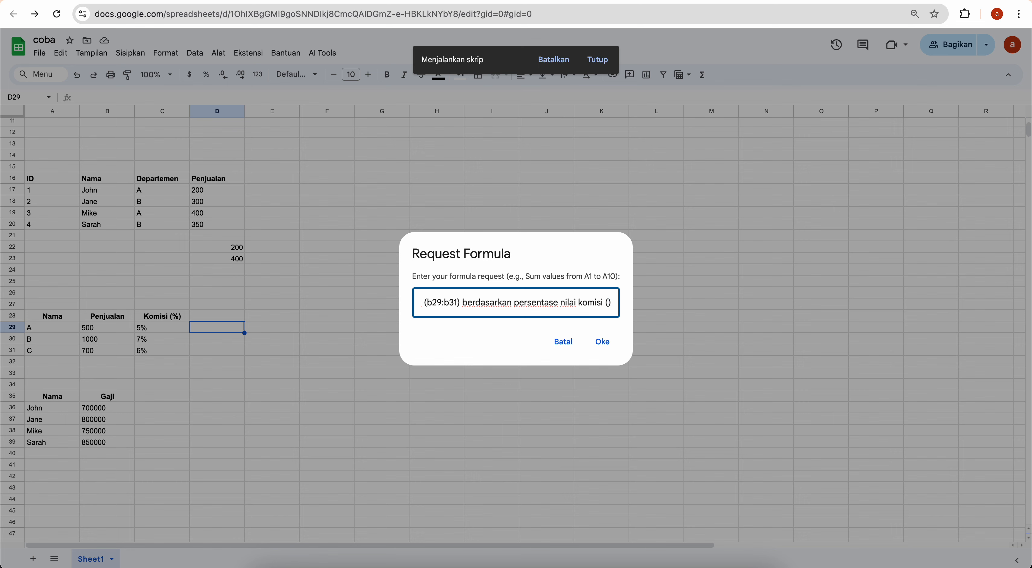
{"action": "type", "text": "c"}
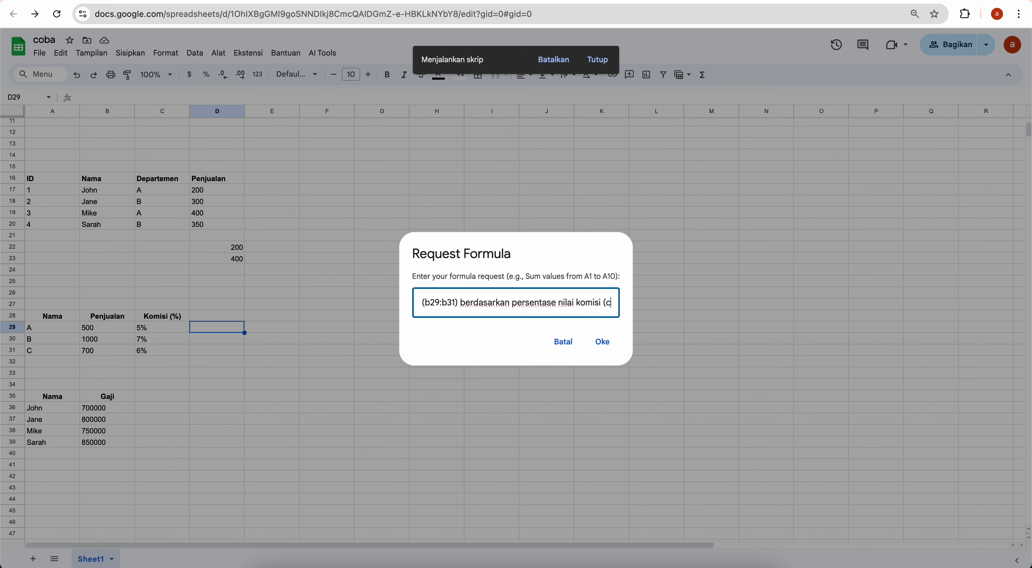
{"action": "type", "text": "29:"}
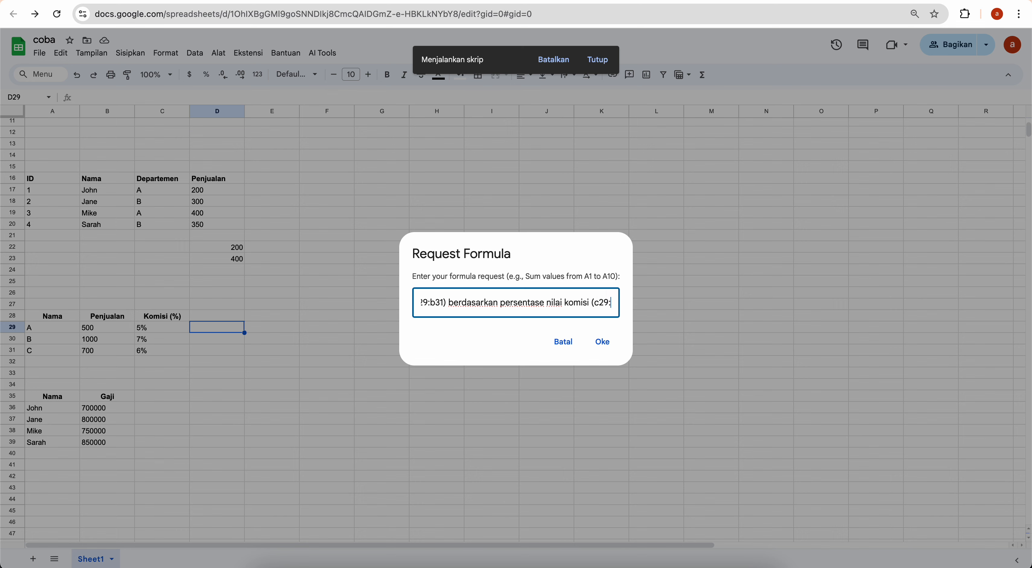
{"action": "type", "text": "c31)"}
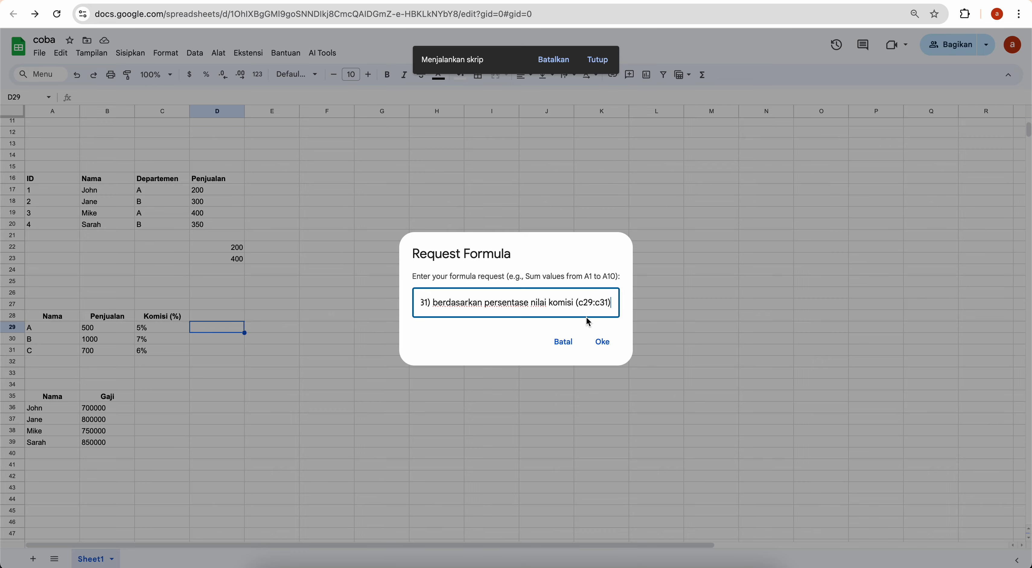
Insert =ARRAYFORMULA(B29:B31*C29:C31) and check the commissions 25, 70 and 42
{"action": "left_click", "coordinate": [602, 341]}
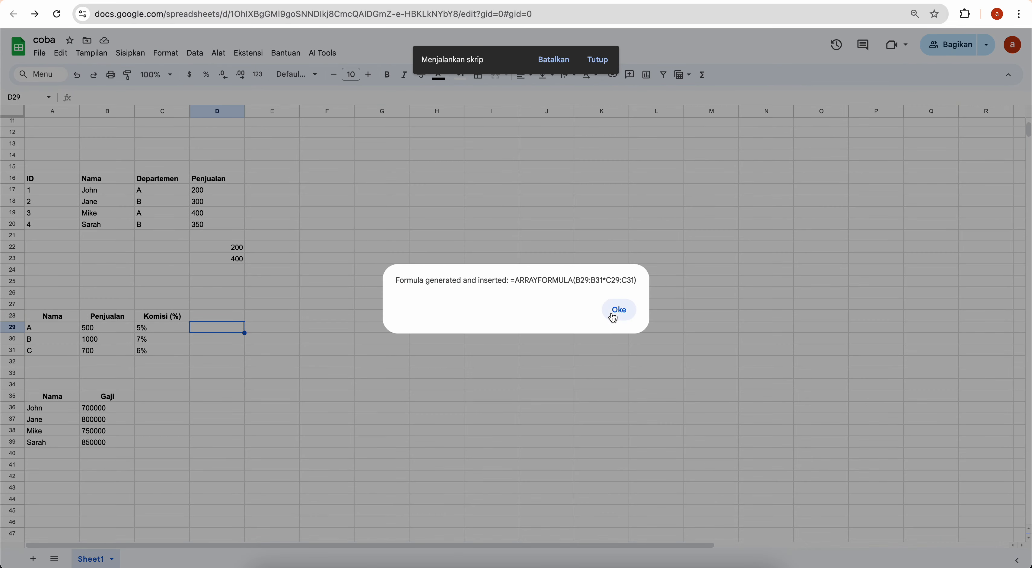
{"action": "left_click", "coordinate": [619, 310]}
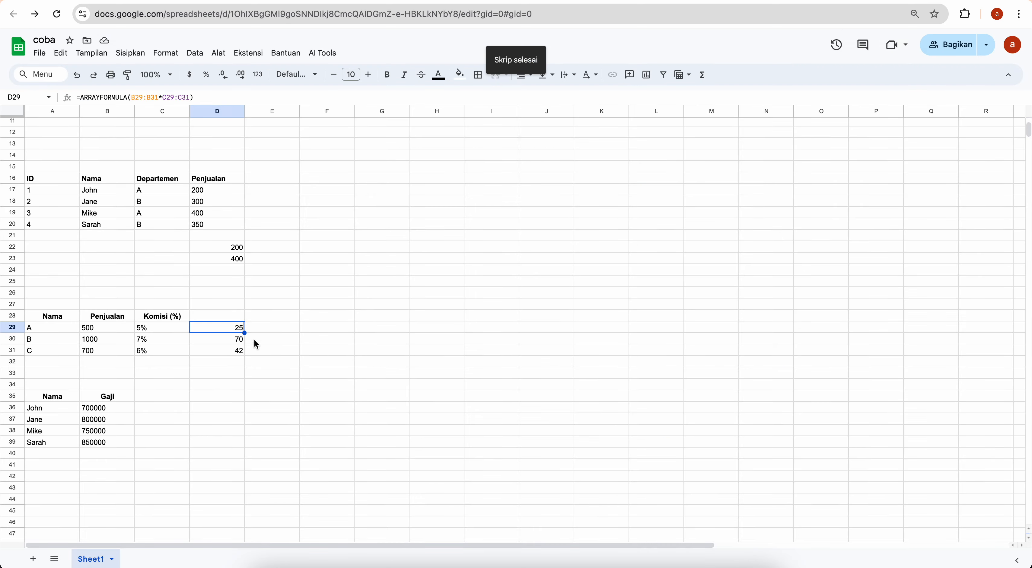
{"action": "left_click", "coordinate": [200, 343]}
{"action": "left_click", "coordinate": [202, 355]}
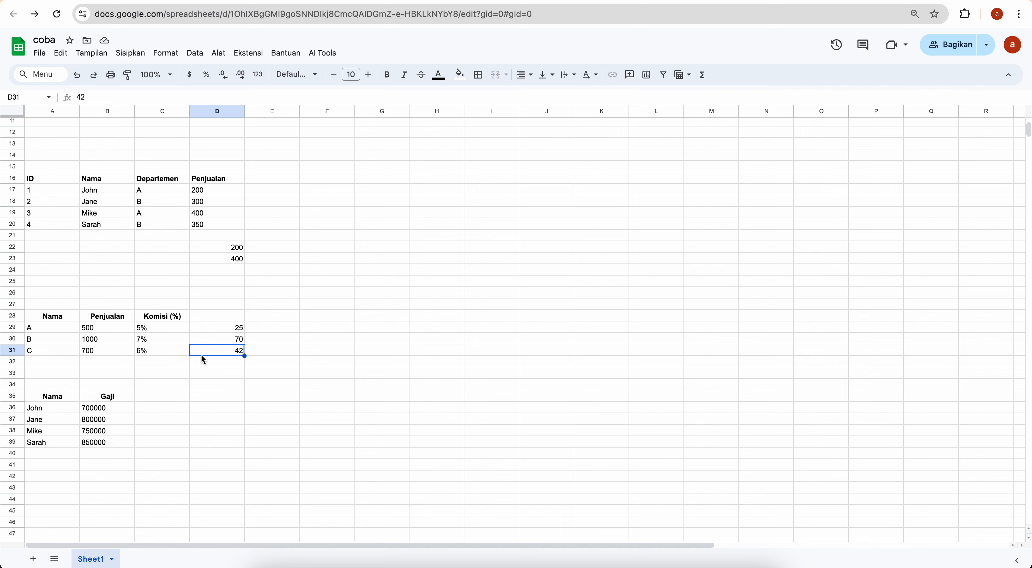
{"action": "left_click", "coordinate": [206, 340]}
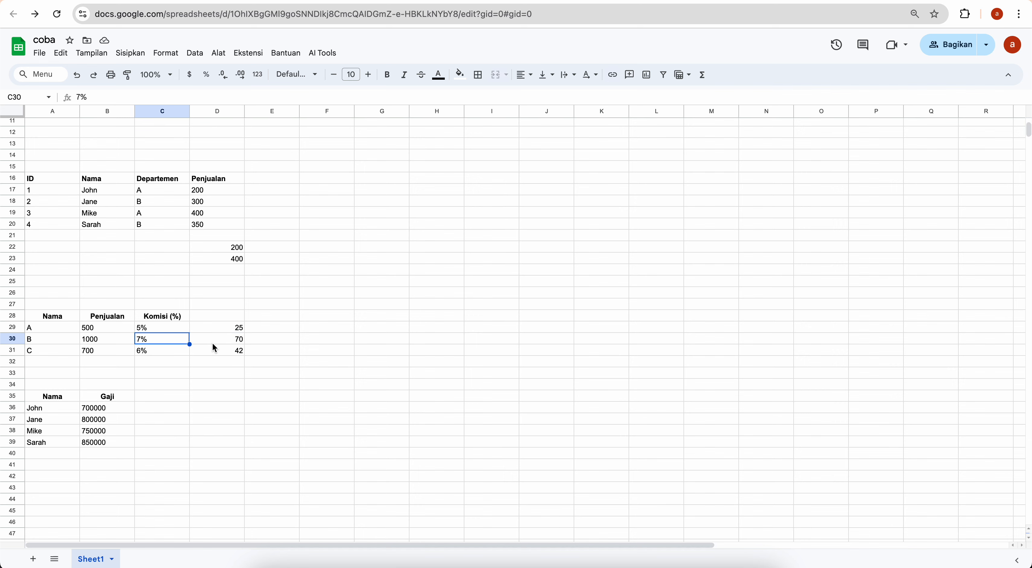
{"action": "left_click", "coordinate": [227, 350]}
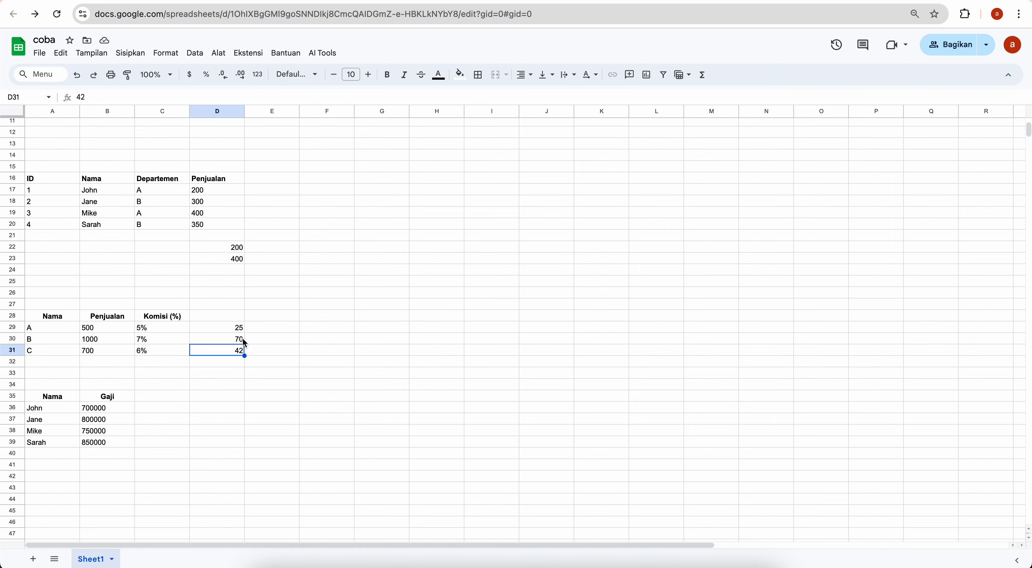
{"action": "scroll", "coordinate": [346, 209], "scroll_direction": "up", "scroll_amount": 5}
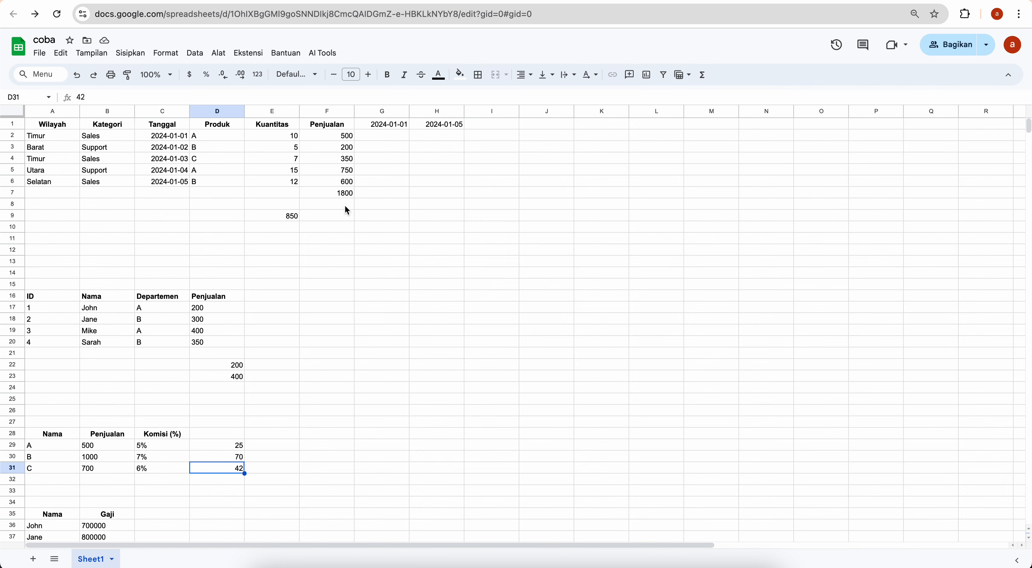
{"action": "scroll", "coordinate": [347, 211], "scroll_direction": "down", "scroll_amount": 5}
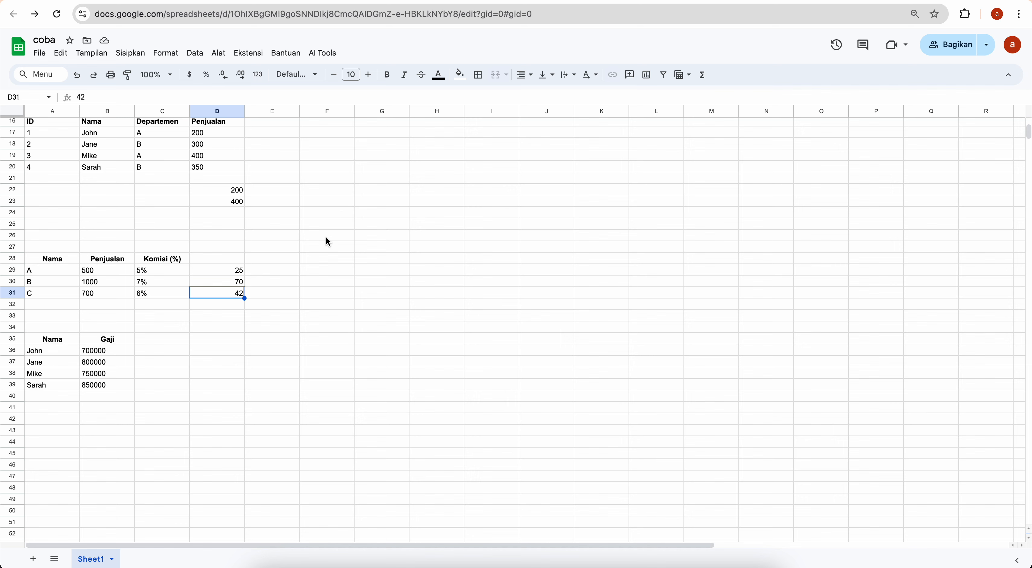
{"action": "left_click", "coordinate": [328, 58]}
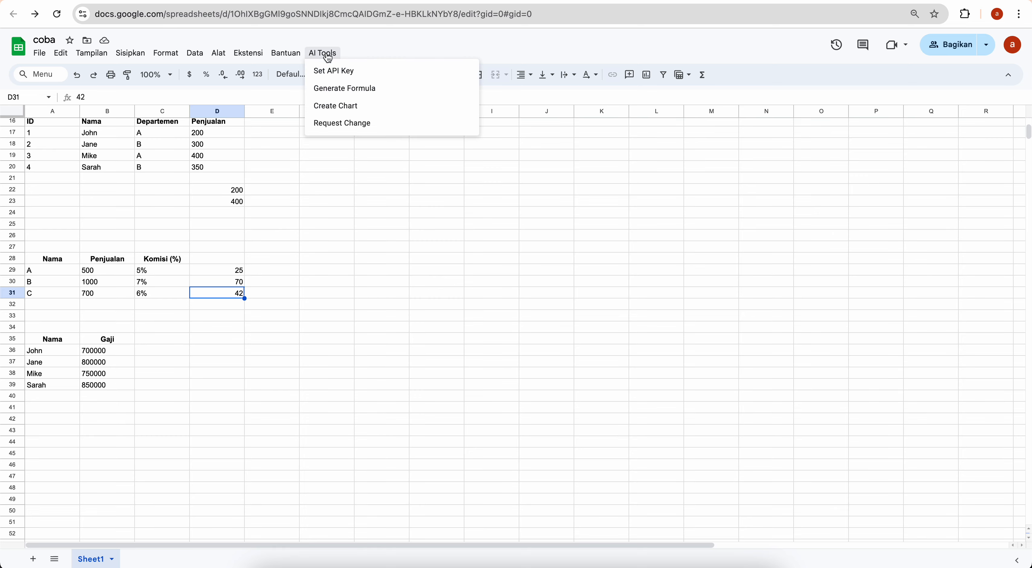
{"action": "left_click", "coordinate": [332, 124]}
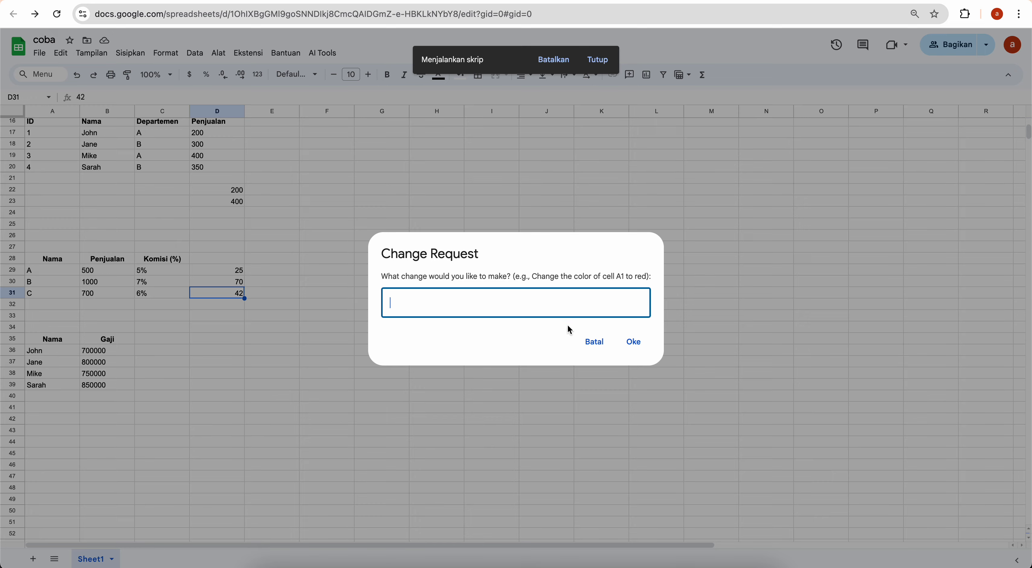
{"action": "left_click", "coordinate": [594, 341]}
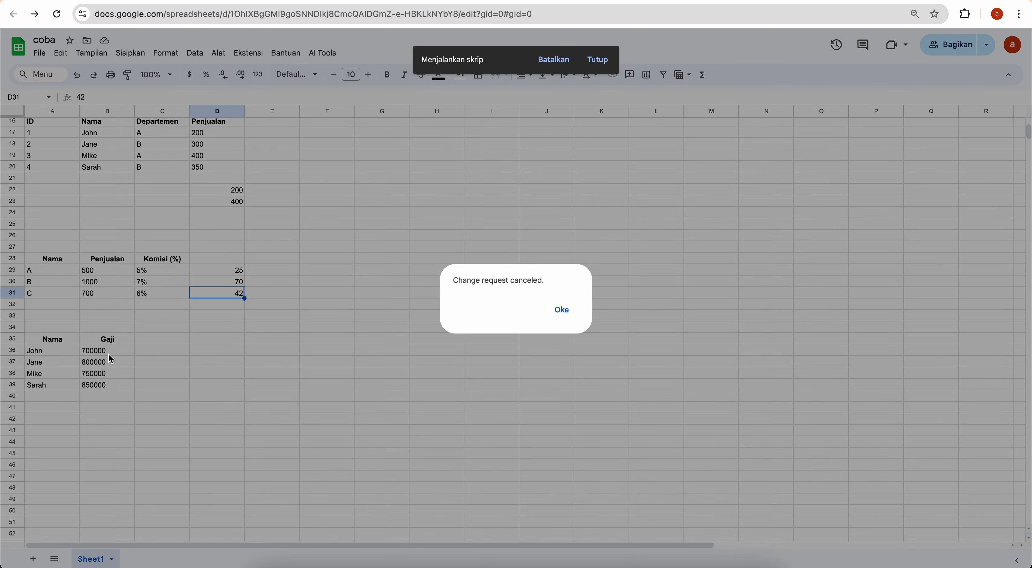
{"action": "left_click", "coordinate": [566, 311]}
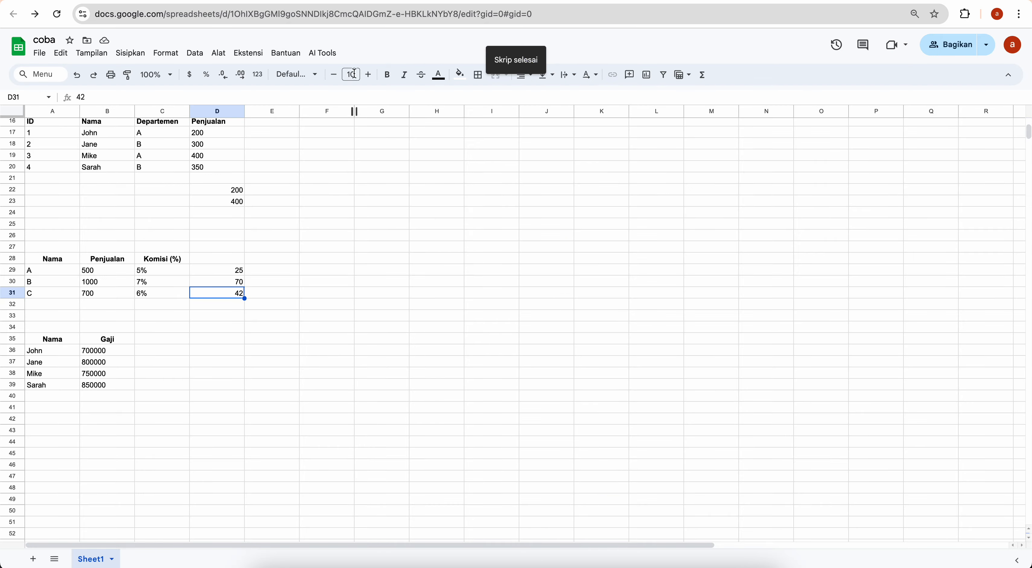
{"action": "left_click", "coordinate": [327, 56]}
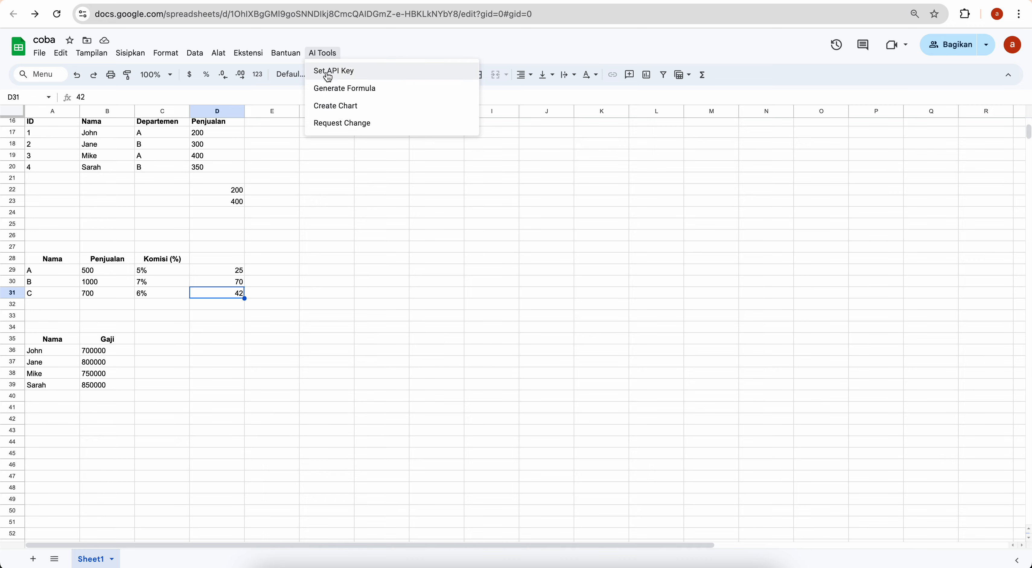
{"action": "left_click", "coordinate": [330, 89]}
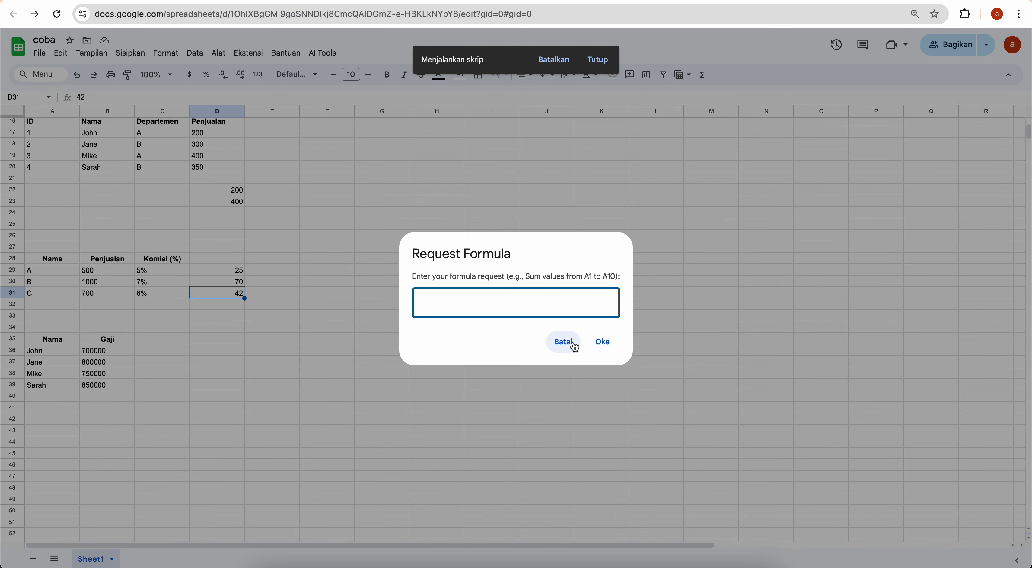
{"action": "left_click", "coordinate": [563, 341]}
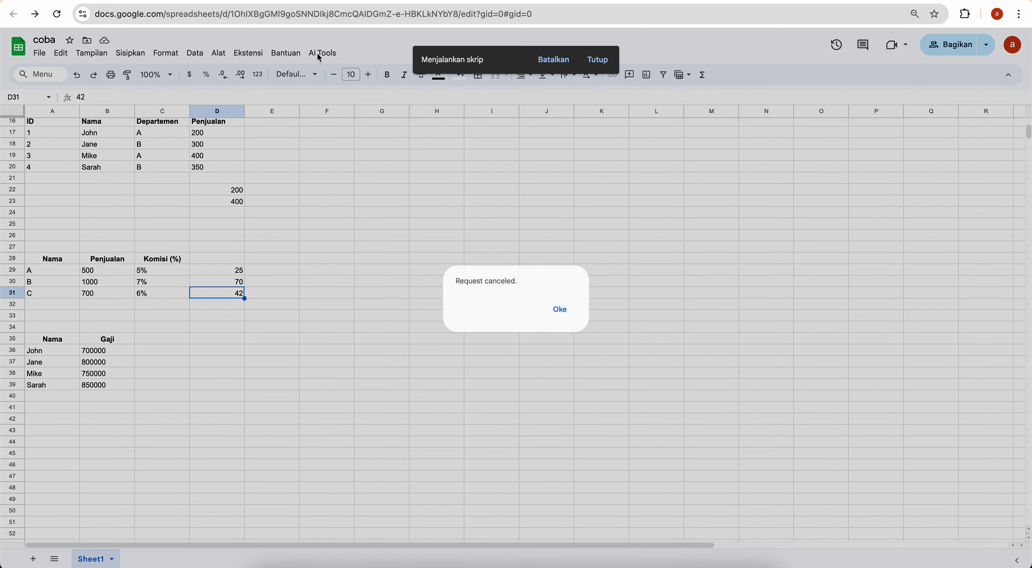
{"action": "left_click", "coordinate": [320, 56]}
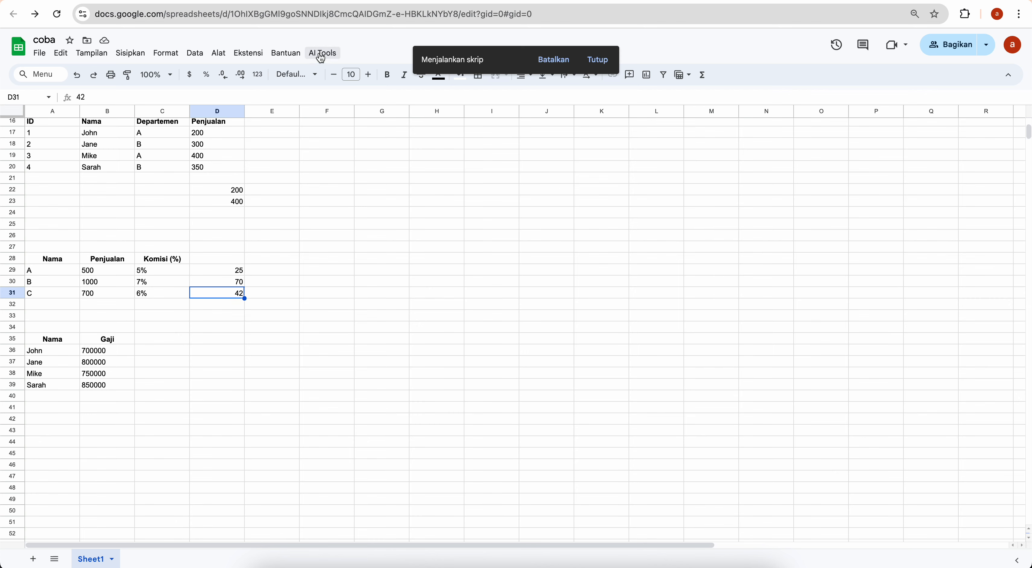
{"action": "left_click", "coordinate": [321, 54]}
Submit the Request Change prompt 'bikinin diagram kolom dari a36:b39' for a column chart
{"action": "left_click", "coordinate": [339, 128]}
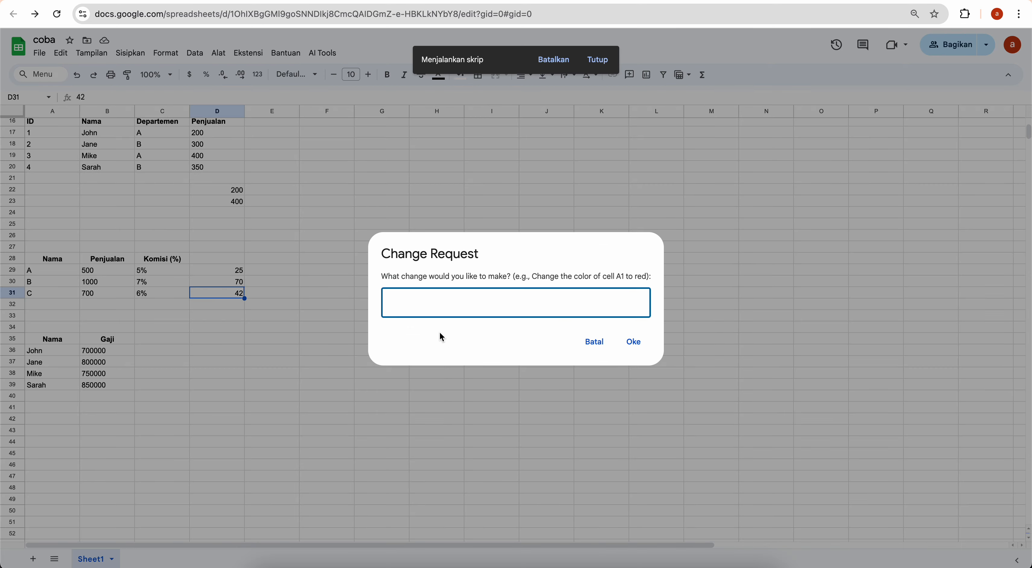
{"action": "type", "text": "bikinin diagram kolom"}
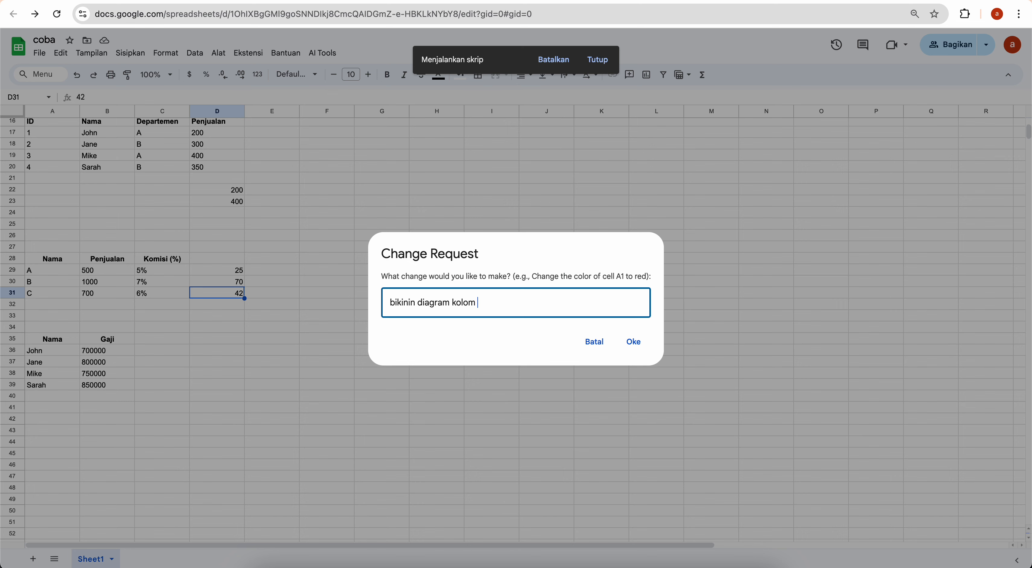
{"action": "type", "text": "dari"}
{"action": "type", "text": "a:36"}
{"action": "key", "text": "BackSpace"}
{"action": "key", "text": "BackSpace"}
{"action": "key", "text": "BackSpace"}
{"action": "type", "text": "36:b2"}
{"action": "key", "text": "BackSpace"}
{"action": "type", "text": "39"}
{"action": "left_click", "coordinate": [648, 342]}
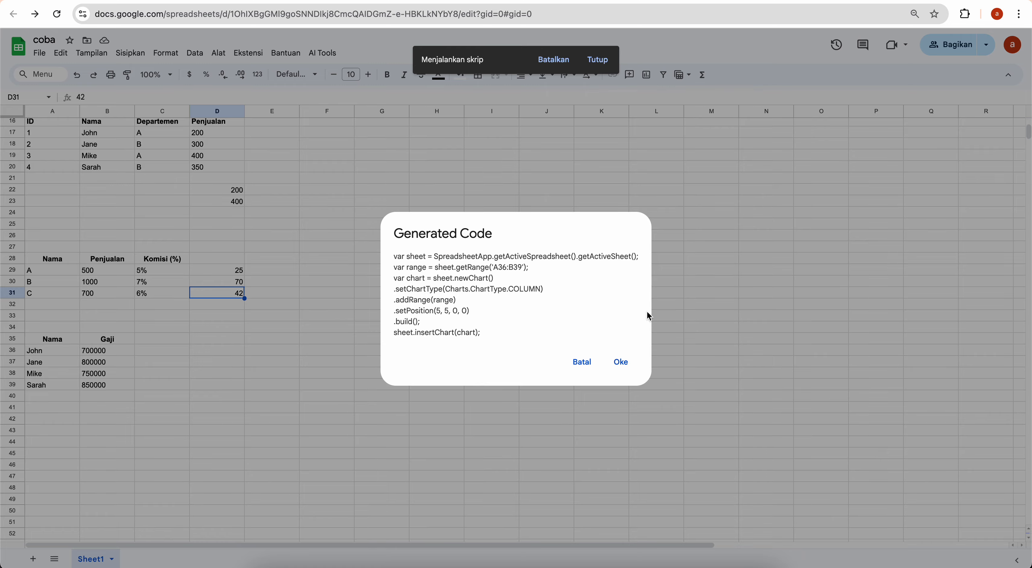
Run the generated chart code and accept both success messages to insert the salary column chart
{"action": "left_click", "coordinate": [623, 362]}
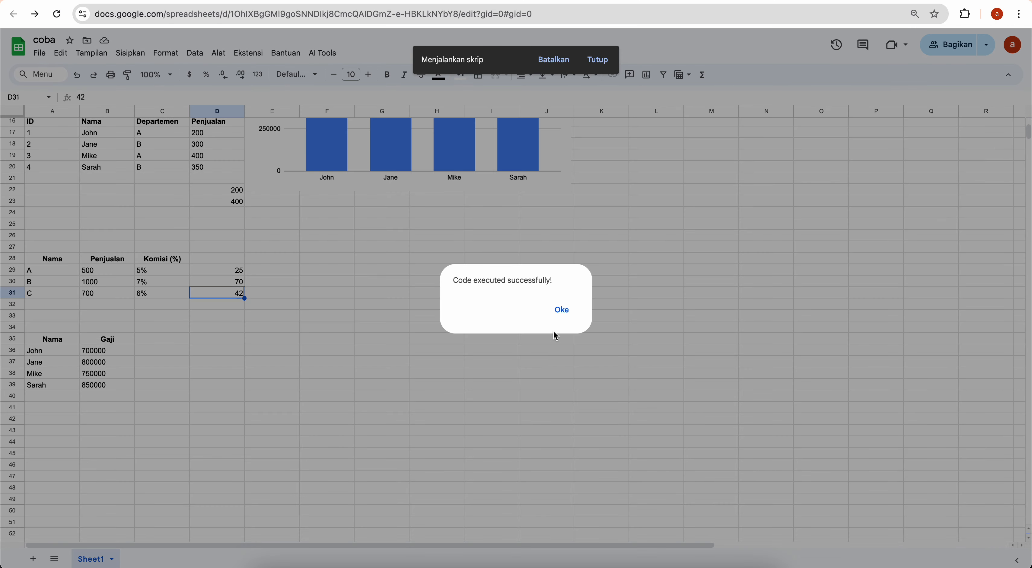
{"action": "left_click", "coordinate": [561, 317]}
{"action": "scroll", "coordinate": [560, 325], "scroll_direction": "up", "scroll_amount": 3}
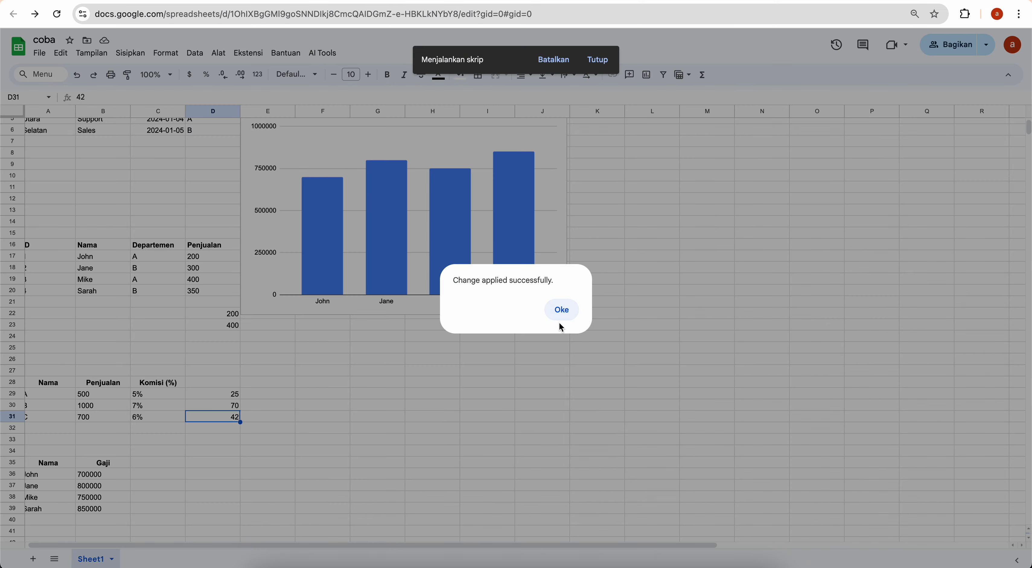
{"action": "left_click", "coordinate": [561, 311]}
{"action": "scroll", "coordinate": [668, 273], "scroll_direction": "up", "scroll_amount": 3}
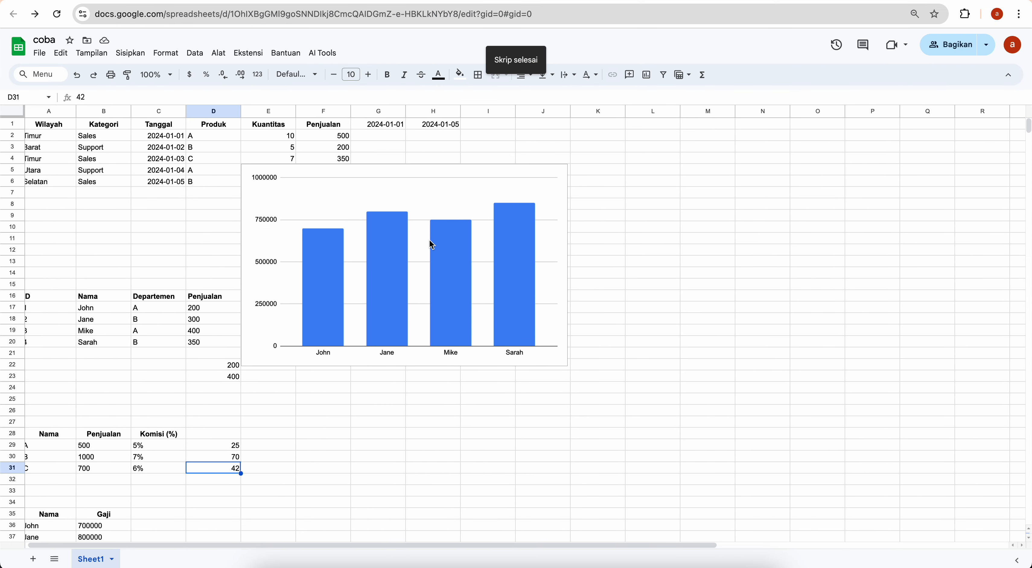
Drag the salary chart down to sit right of the Nama/Gaji table, around row 35
{"action": "left_click", "coordinate": [380, 210]}
{"action": "left_click_drag", "start_coordinate": [341, 201], "coordinate": [412, 288]}
{"action": "scroll", "coordinate": [517, 293], "scroll_direction": "down", "scroll_amount": 2}
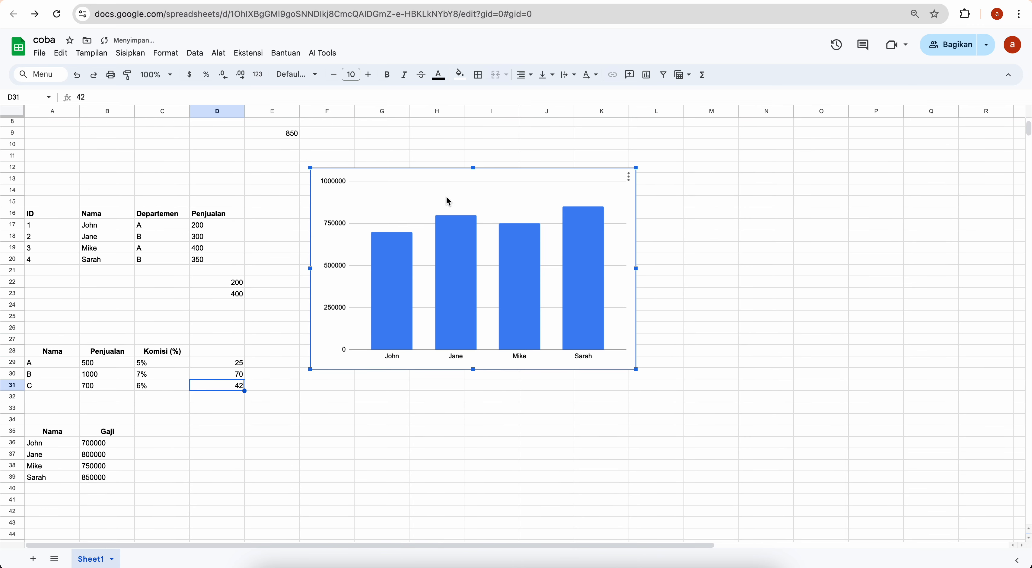
{"action": "left_click_drag", "start_coordinate": [439, 189], "coordinate": [314, 439]}
{"action": "scroll", "coordinate": [314, 439], "scroll_direction": "down", "scroll_amount": 2}
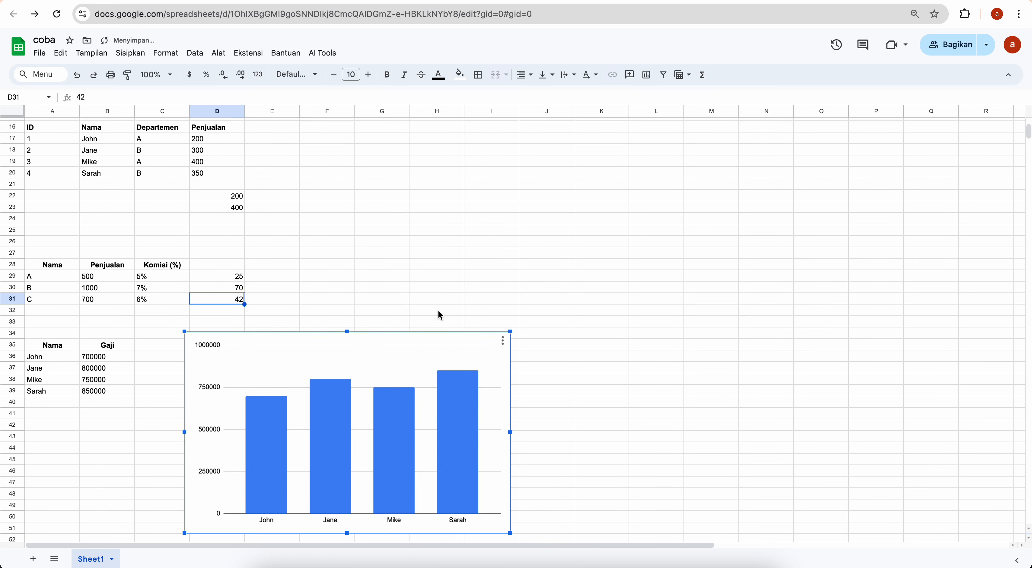
{"action": "scroll", "coordinate": [439, 315], "scroll_direction": "down", "scroll_amount": 2}
{"action": "left_click_drag", "start_coordinate": [350, 271], "coordinate": [325, 292]}
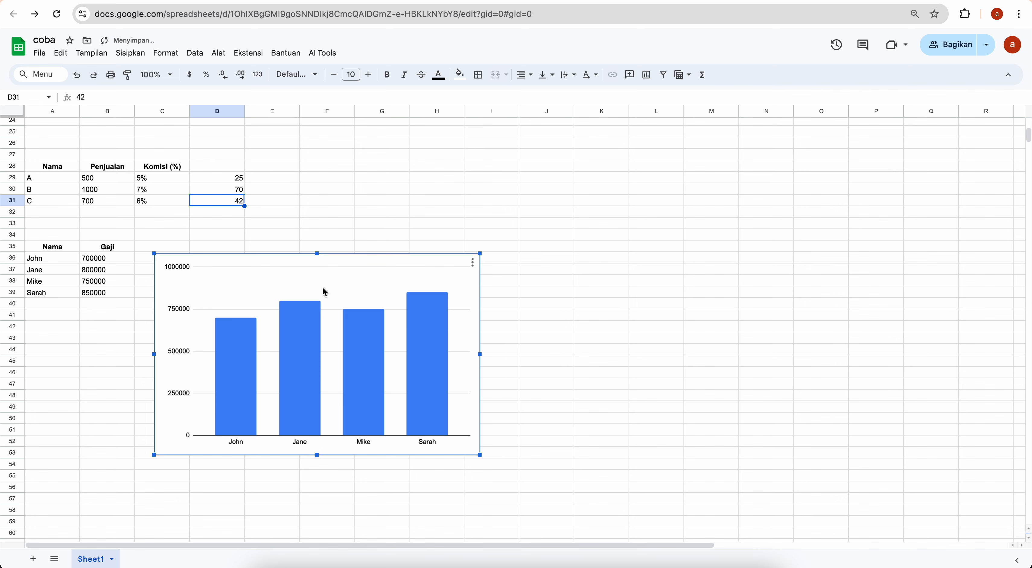
{"action": "mouse_move", "coordinate": [246, 355]}
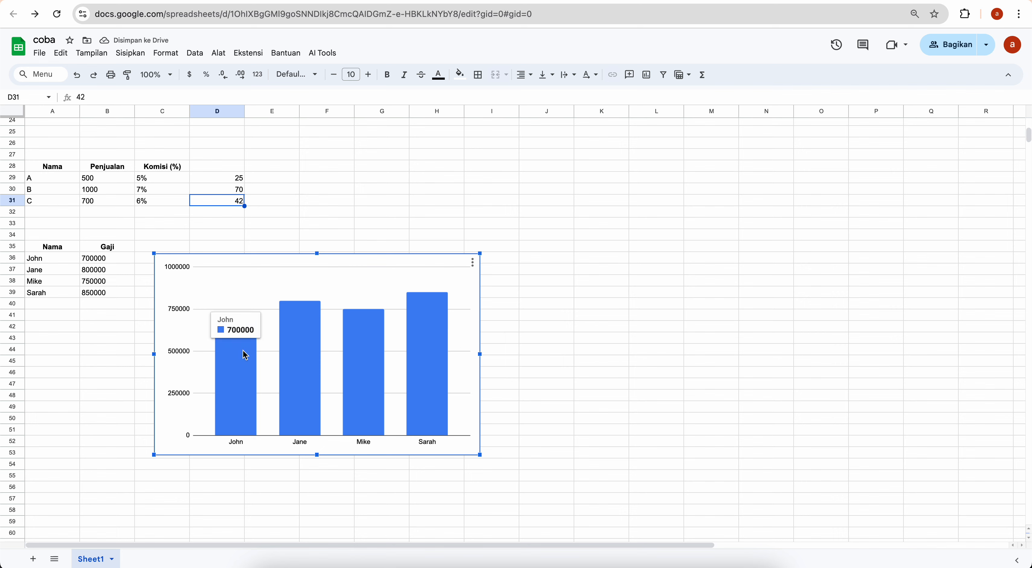
{"action": "mouse_move", "coordinate": [371, 351]}
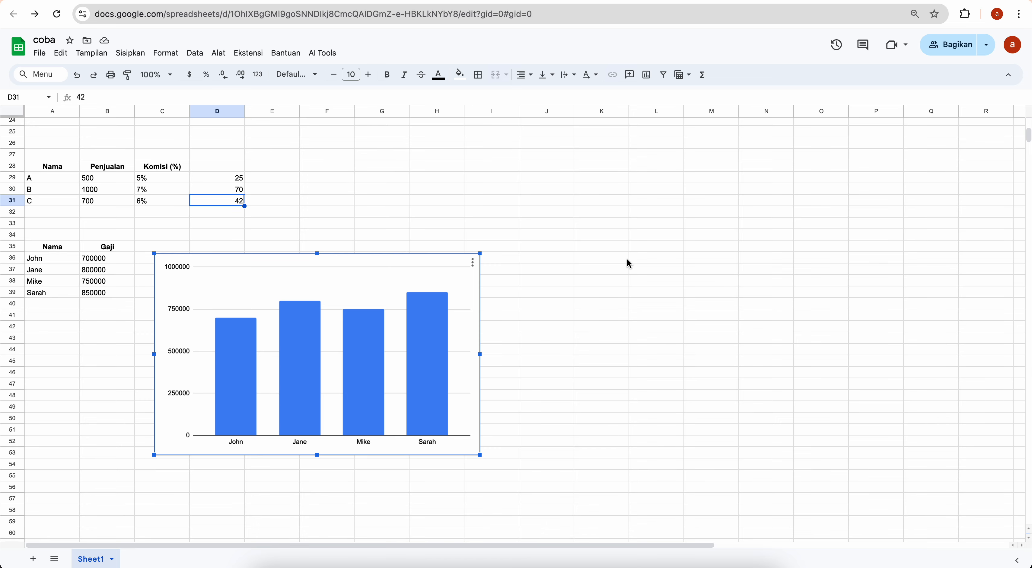
Check the placed chart shows John 700000, Jane 800000, Mike 750000 and Sarah 850000
{"action": "scroll", "coordinate": [628, 263], "scroll_direction": "down", "scroll_amount": 3}
{"action": "scroll", "coordinate": [628, 264], "scroll_direction": "up", "scroll_amount": 2}
{"action": "scroll", "coordinate": [627, 261], "scroll_direction": "up", "scroll_amount": 7}
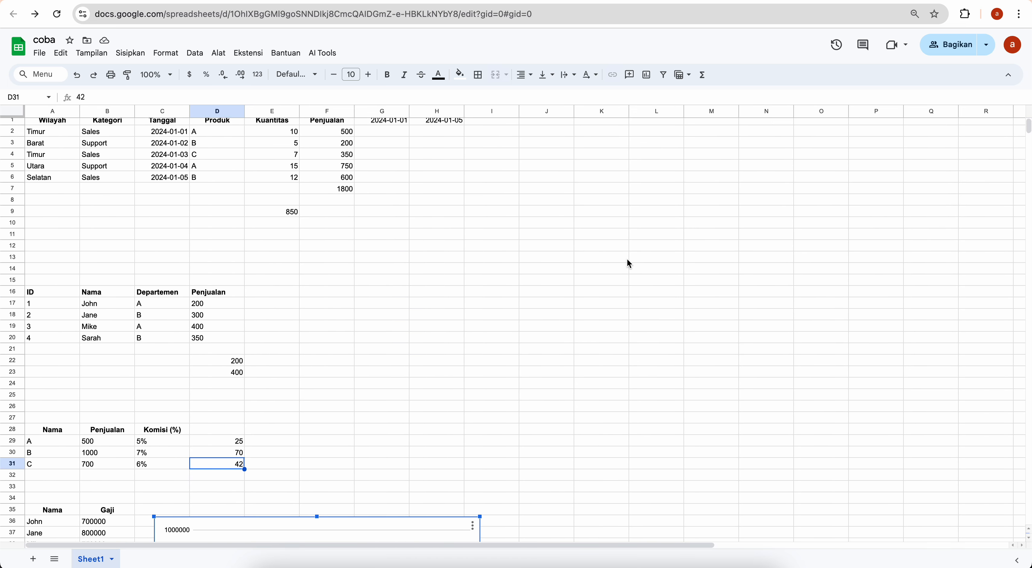
{"action": "scroll", "coordinate": [627, 261], "scroll_direction": "down", "scroll_amount": 7}
{"action": "scroll", "coordinate": [629, 263], "scroll_direction": "up", "scroll_amount": 8}
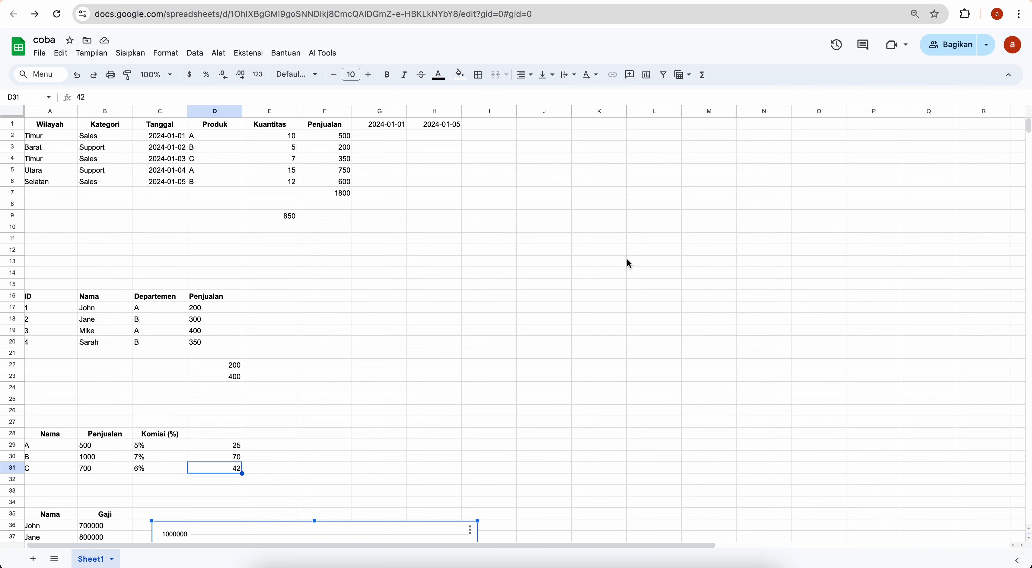
{"action": "scroll", "coordinate": [629, 263], "scroll_direction": "down", "scroll_amount": 5}
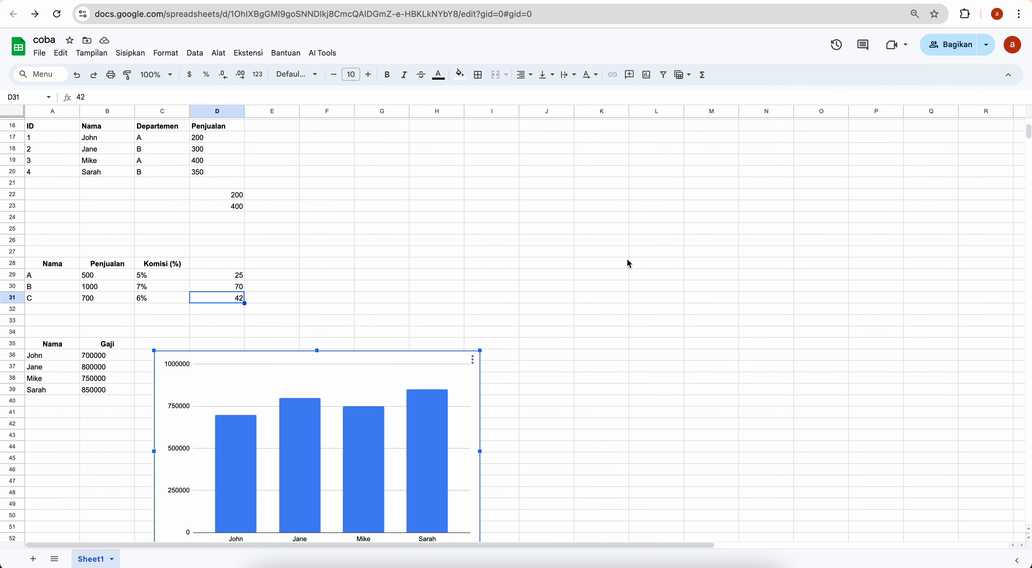
{"action": "scroll", "coordinate": [629, 263], "scroll_direction": "up", "scroll_amount": 5}
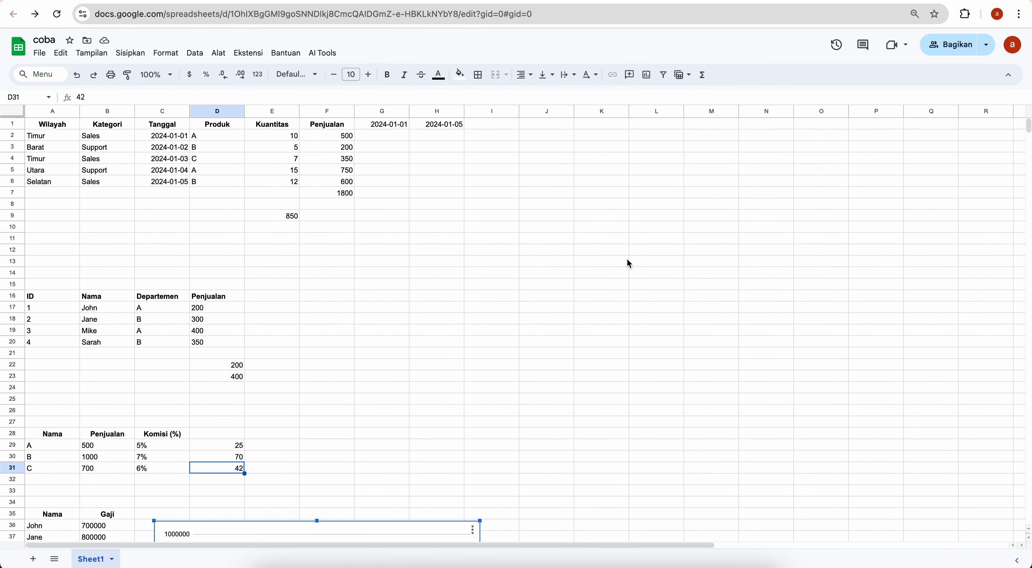
{"action": "scroll", "coordinate": [627, 260], "scroll_direction": "down", "scroll_amount": 4}
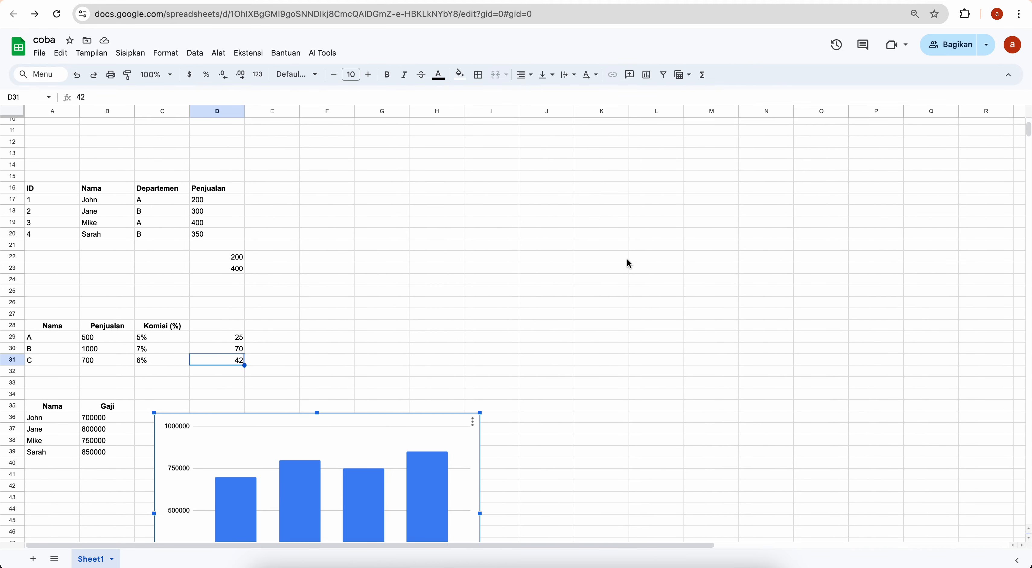
{"action": "left_click", "coordinate": [262, 52]}
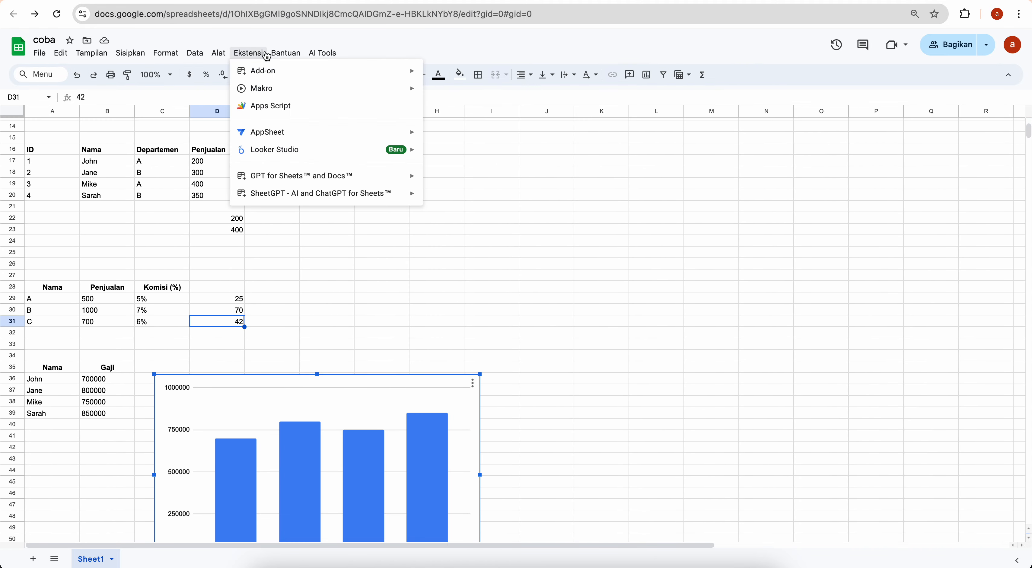
{"action": "left_click", "coordinate": [266, 110]}
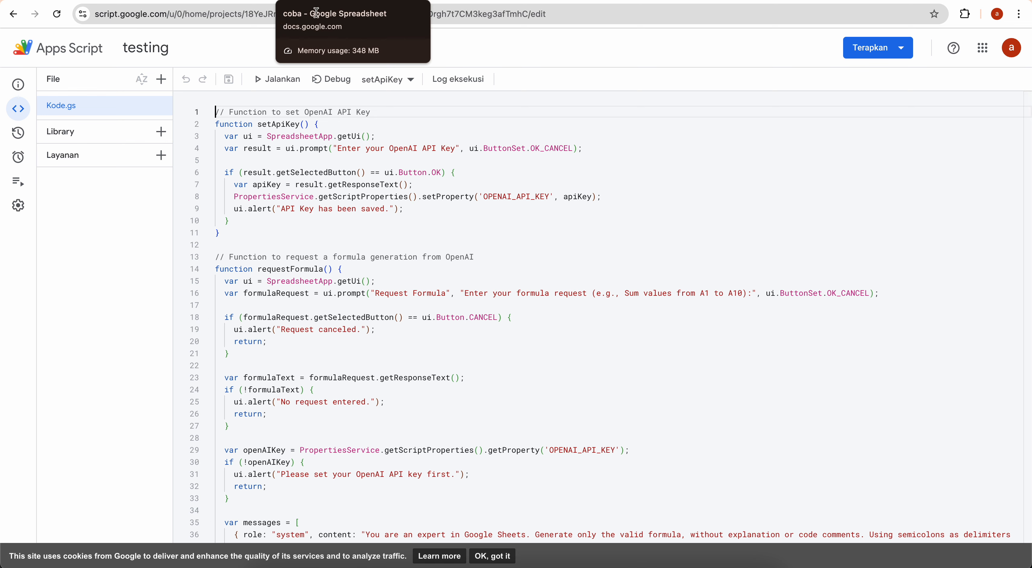
{"action": "scroll", "coordinate": [335, 215], "scroll_direction": "down", "scroll_amount": 1}
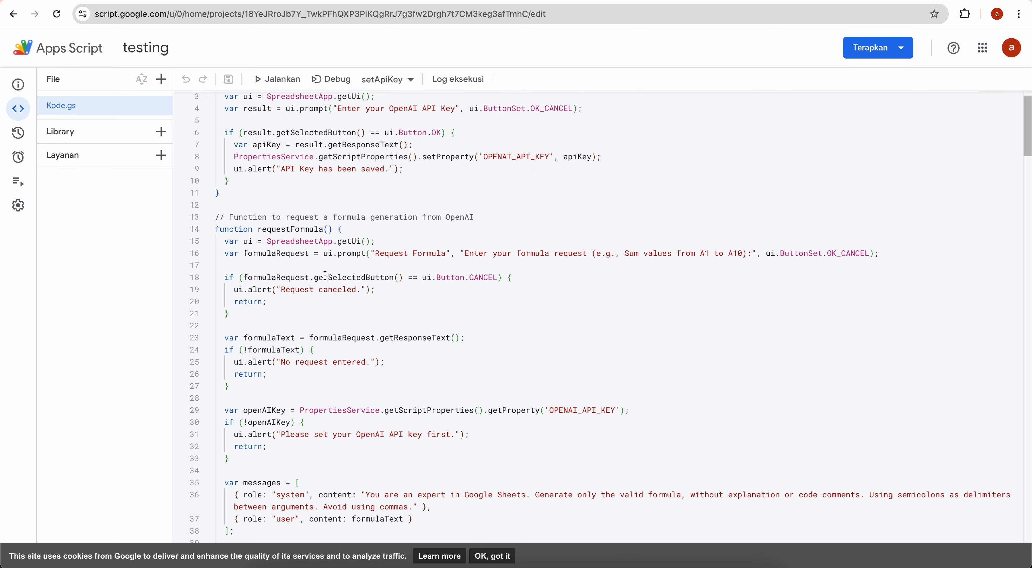
{"action": "scroll", "coordinate": [336, 216], "scroll_direction": "up", "scroll_amount": 1}
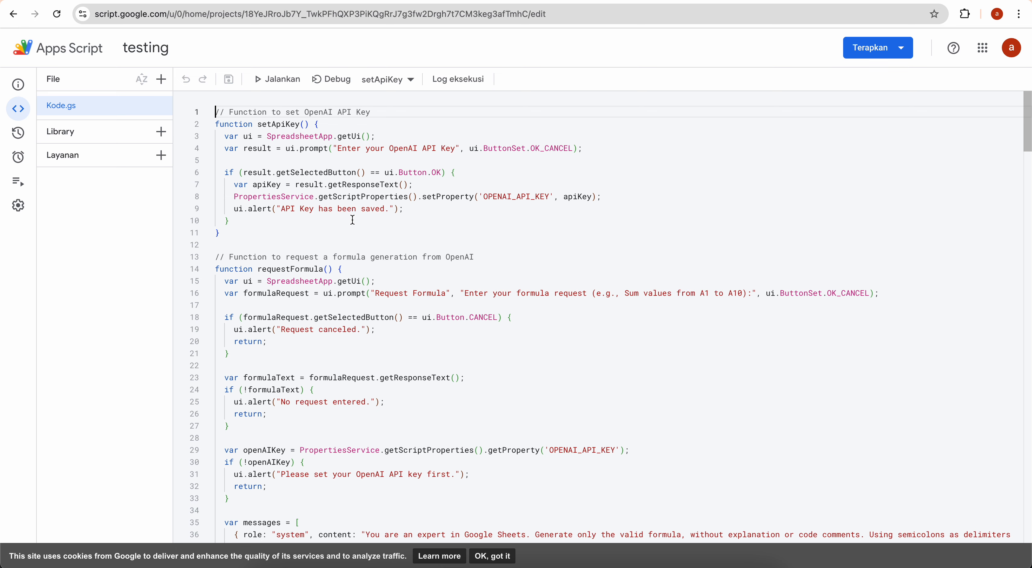
{"action": "scroll", "coordinate": [352, 219], "scroll_direction": "down", "scroll_amount": 1}
{"action": "scroll", "coordinate": [352, 219], "scroll_direction": "up", "scroll_amount": 1}
{"action": "scroll", "coordinate": [352, 219], "scroll_direction": "down", "scroll_amount": 1}
{"action": "scroll", "coordinate": [352, 220], "scroll_direction": "up", "scroll_amount": 1}
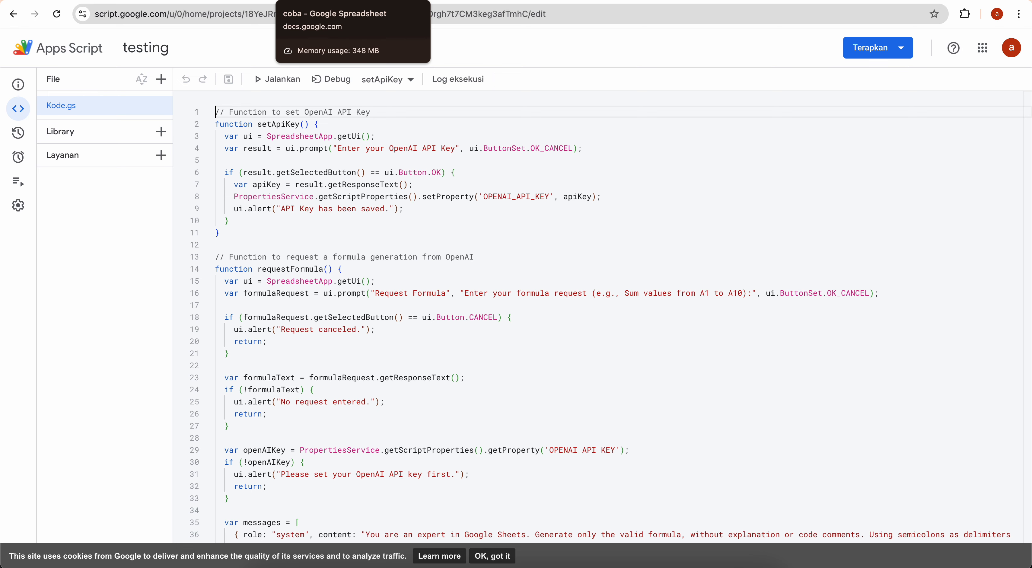
{"action": "left_click", "coordinate": [344, 1]}
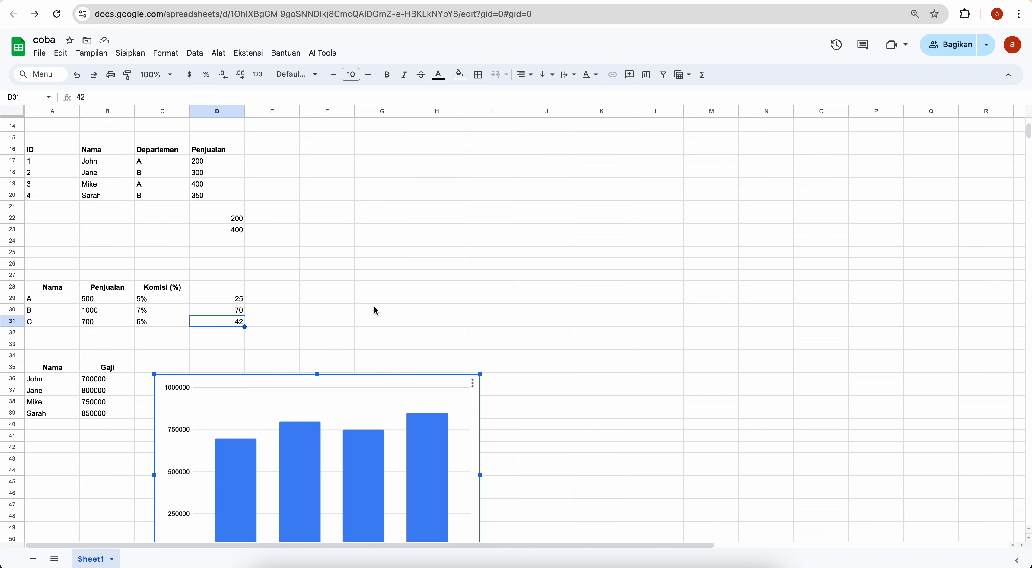
{"action": "scroll", "coordinate": [373, 307], "scroll_direction": "up", "scroll_amount": 4}
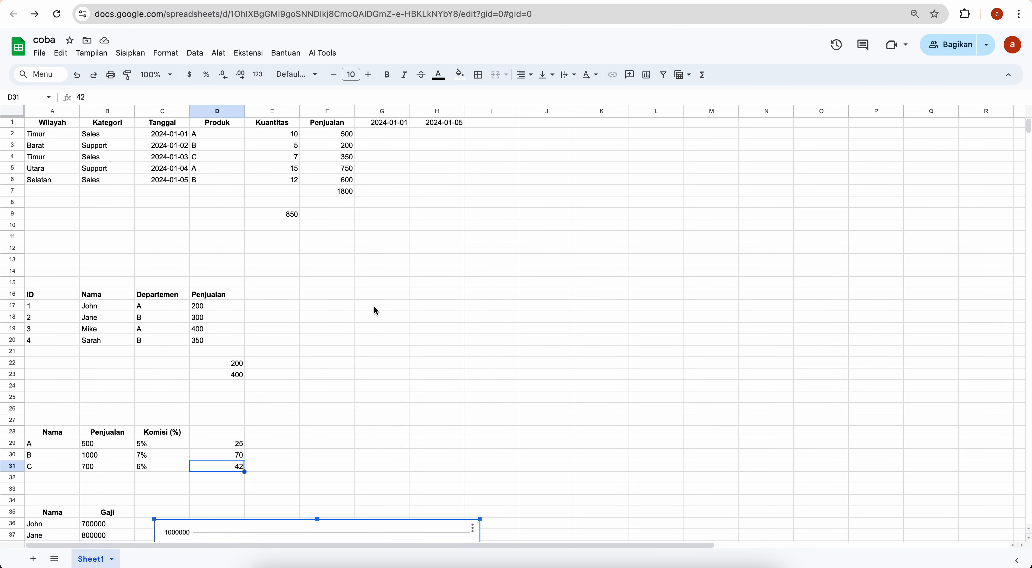
{"action": "scroll", "coordinate": [376, 311], "scroll_direction": "down", "scroll_amount": 2}
{"action": "scroll", "coordinate": [375, 310], "scroll_direction": "up", "scroll_amount": 2}
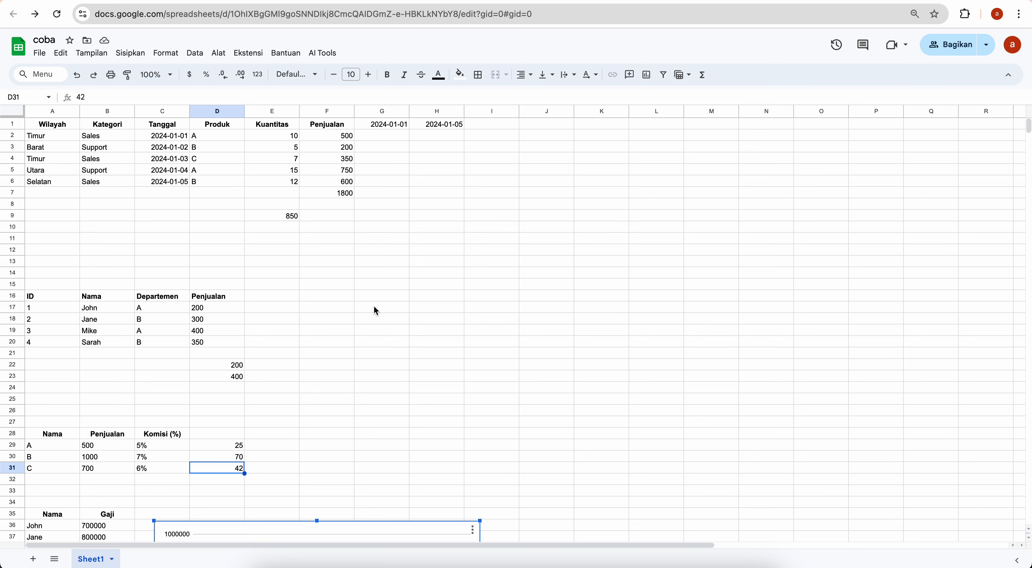